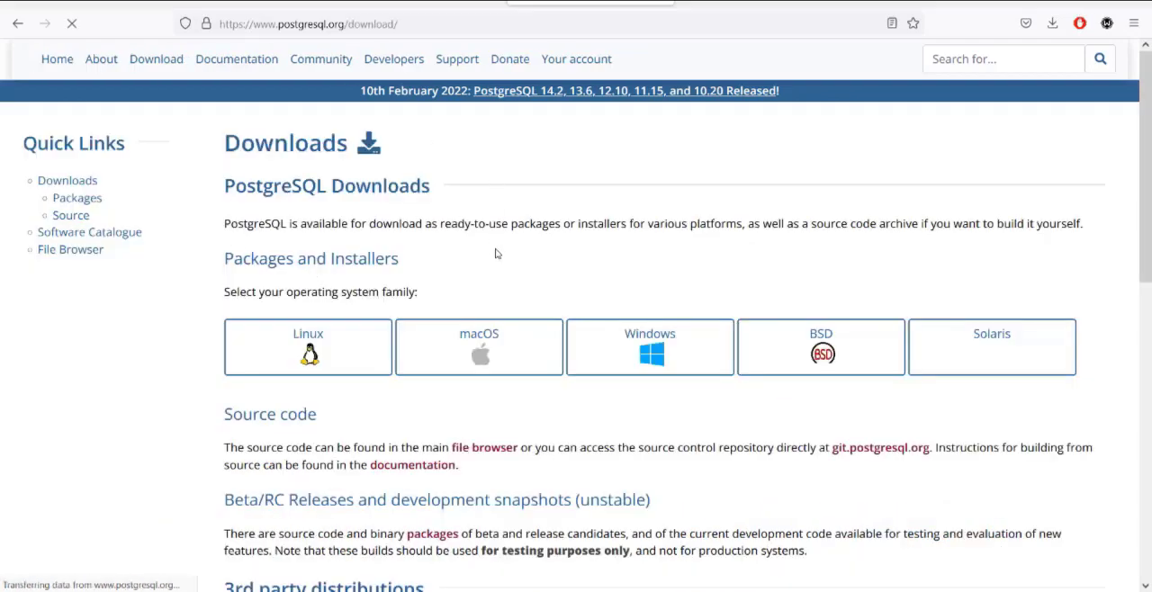
# - Open the Windows installers page of the PostgreSQL downloads and minimize the browser
pyautogui.click(619, 347)
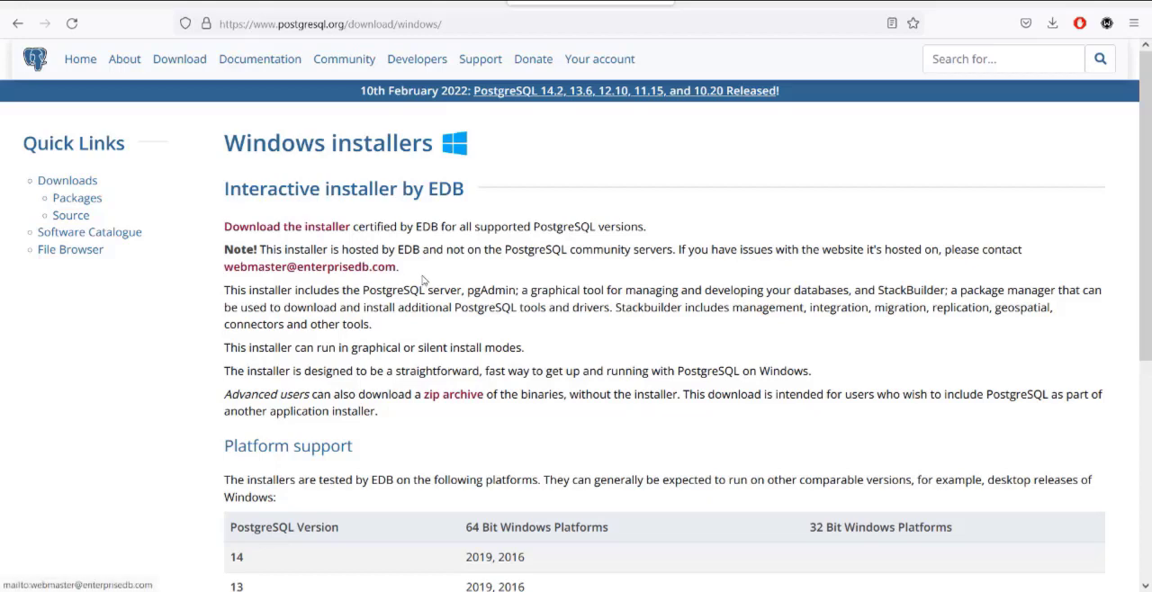
pyautogui.click(1068, 5)
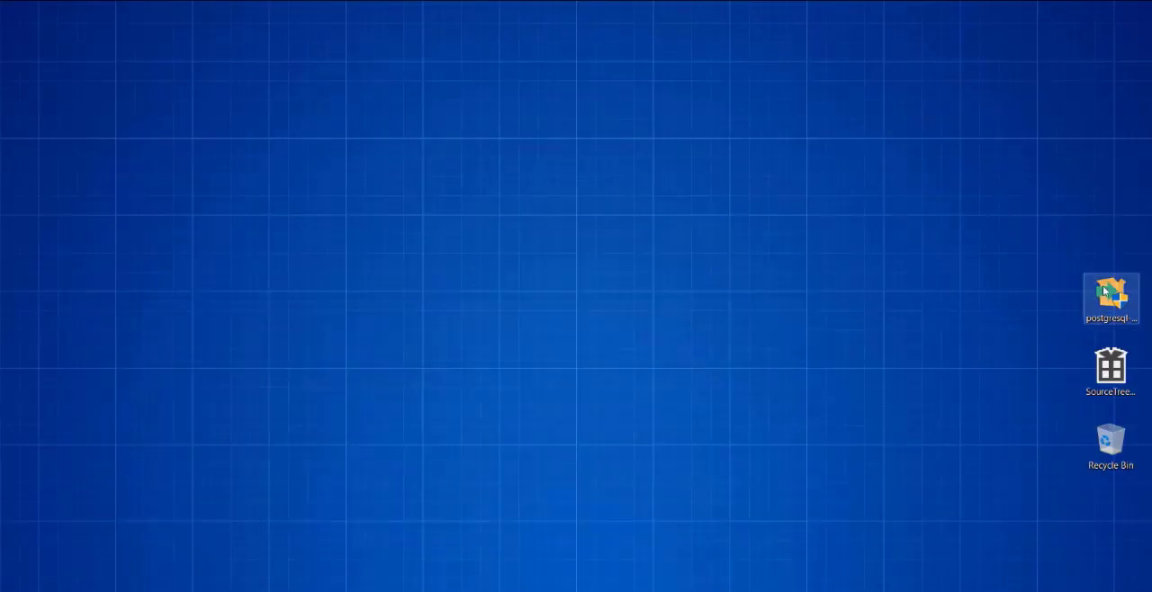
# - Launch the PostgreSQL 14.2-2 Windows x64 installer from the desktop
pyautogui.moveTo(1110, 297); pyautogui.dragTo(80, 102)
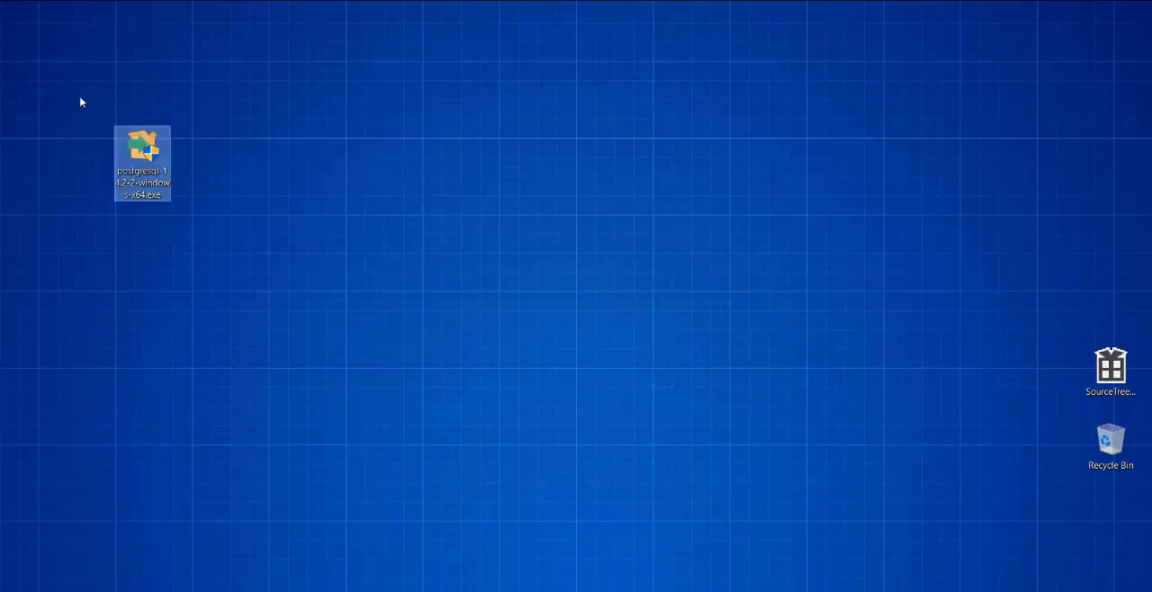
pyautogui.doubleClick(158, 171)
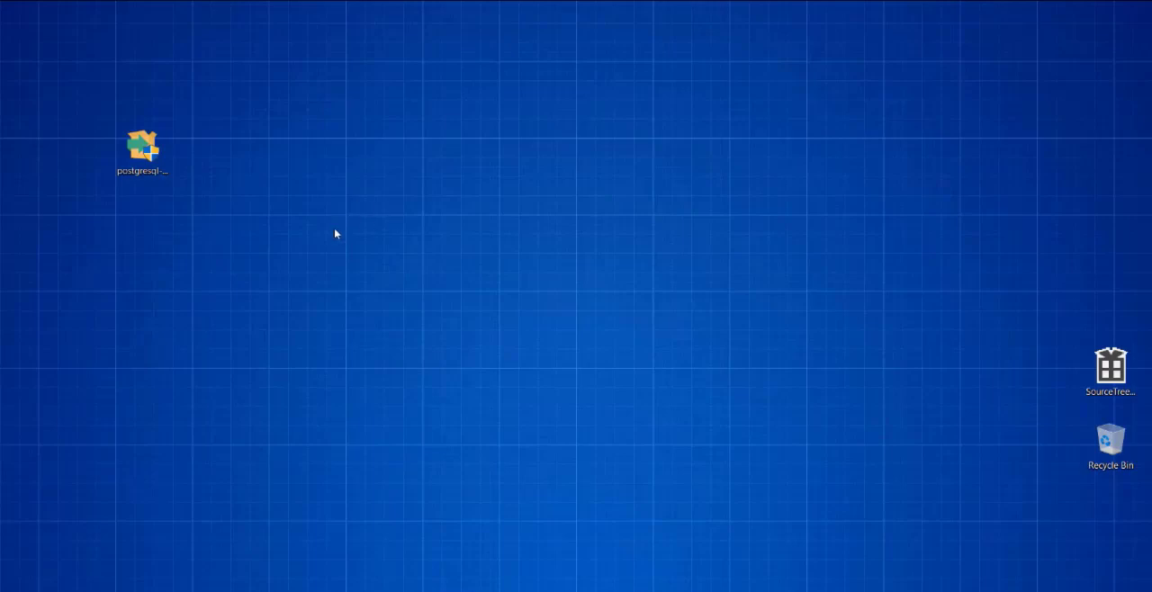
pyautogui.moveTo(439, 145); pyautogui.dragTo(246, 76)
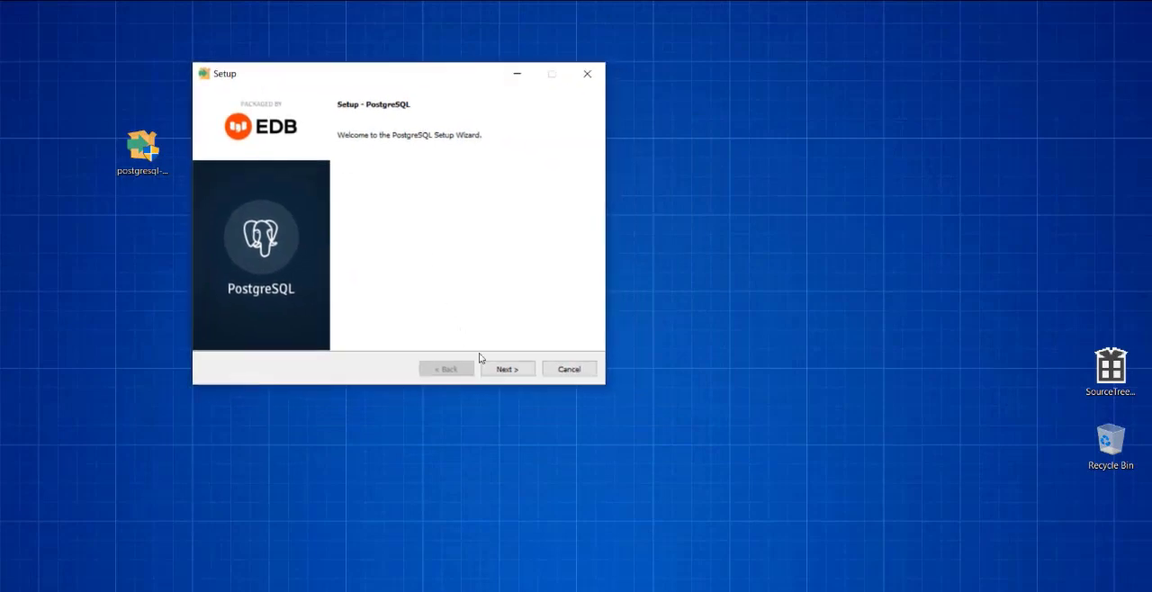
# - Set the installation directory to D:\Program Files\PostgreSQL\14 and keep all four components selected
pyautogui.click(504, 368)
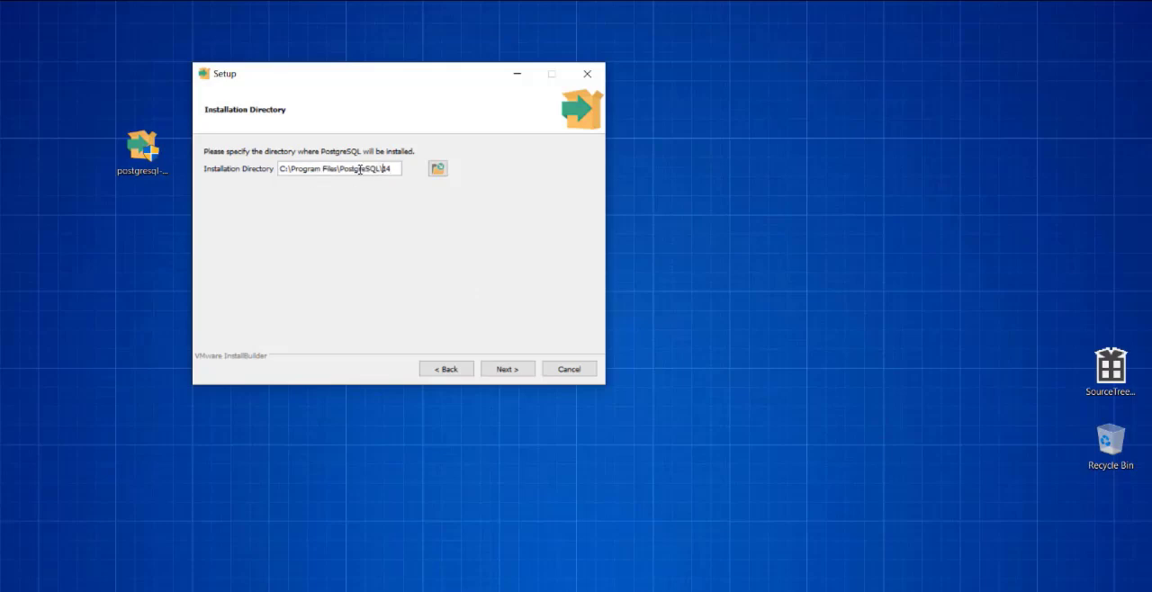
pyautogui.moveTo(342, 168); pyautogui.dragTo(398, 169)
pyautogui.click(395, 168)
pyautogui.click(518, 370)
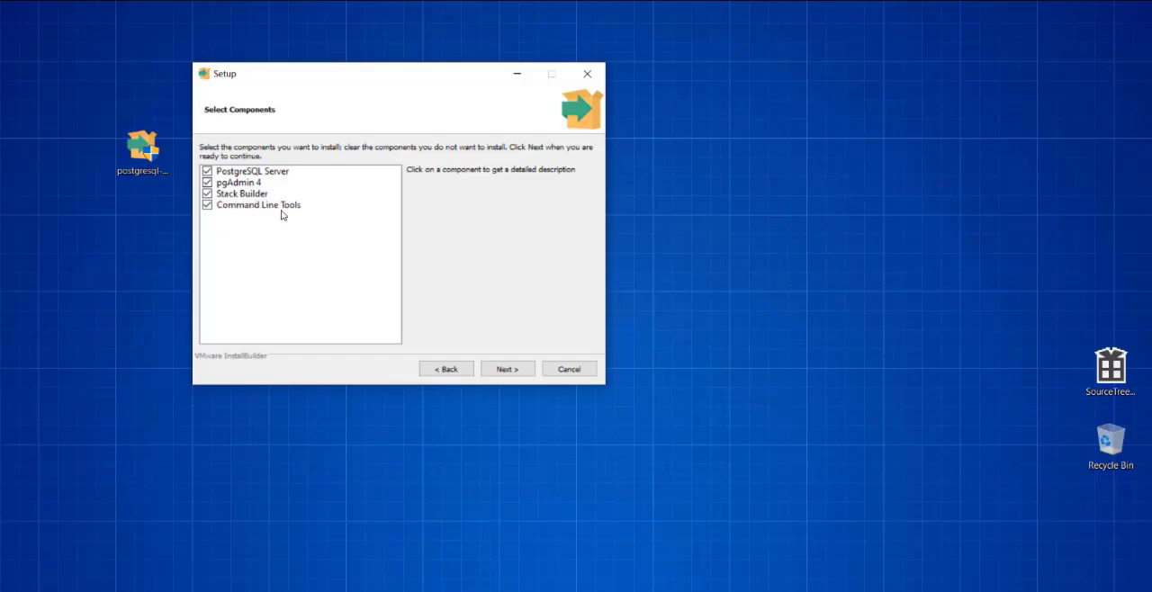
pyautogui.click(506, 369)
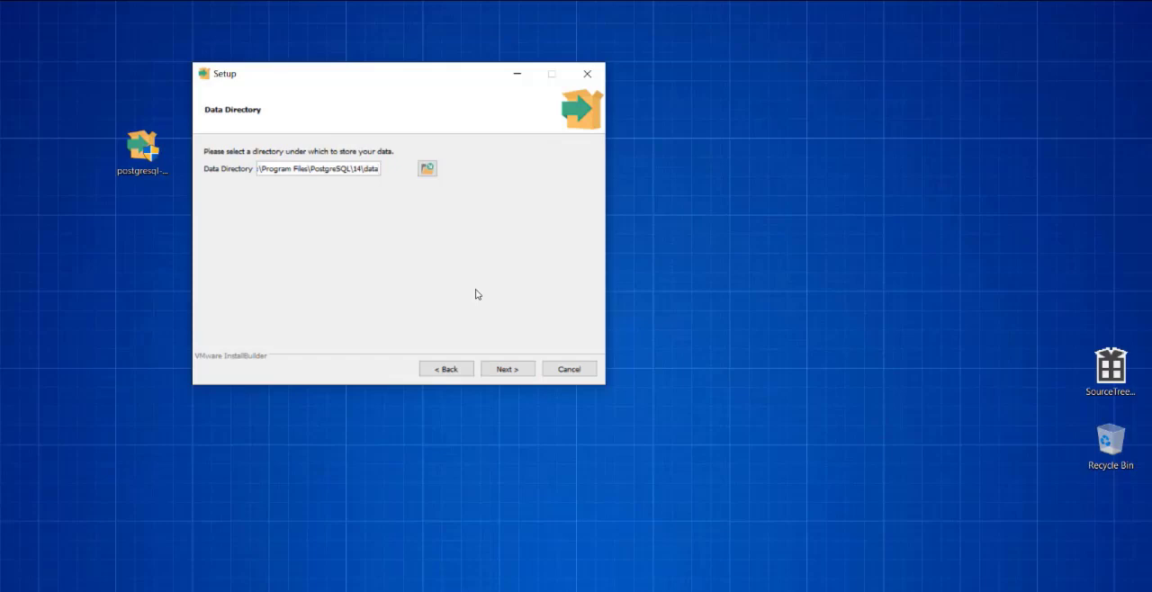
# - Check the data directory path and accept D:\Program Files\PostgreSQL\14\data
pyautogui.moveTo(284, 169); pyautogui.dragTo(255, 171)
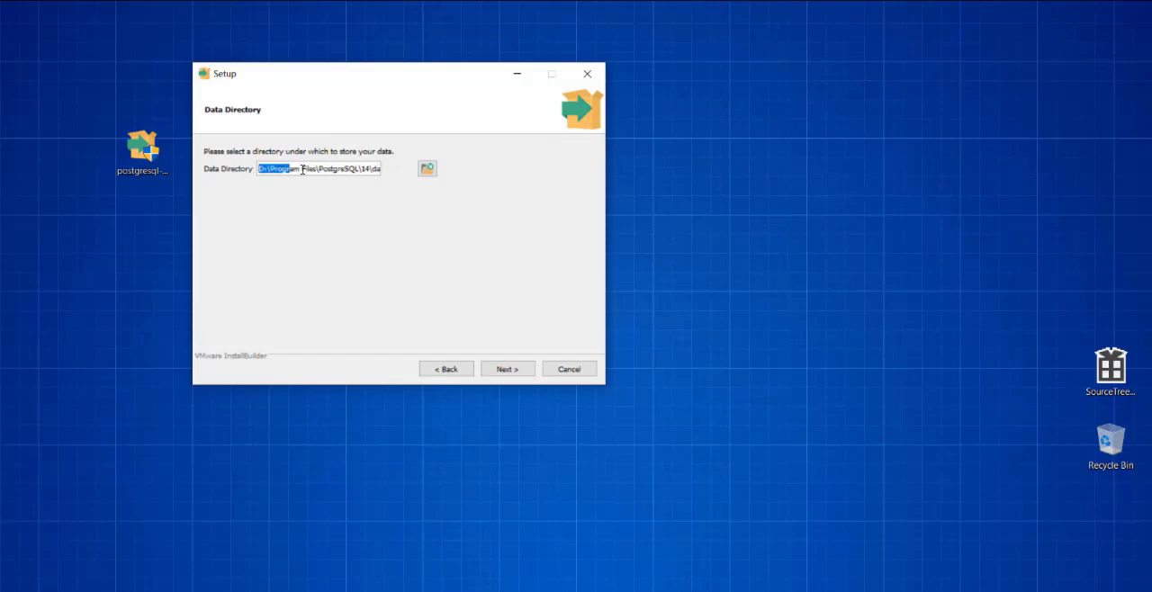
pyautogui.click(342, 172)
pyautogui.click(508, 369)
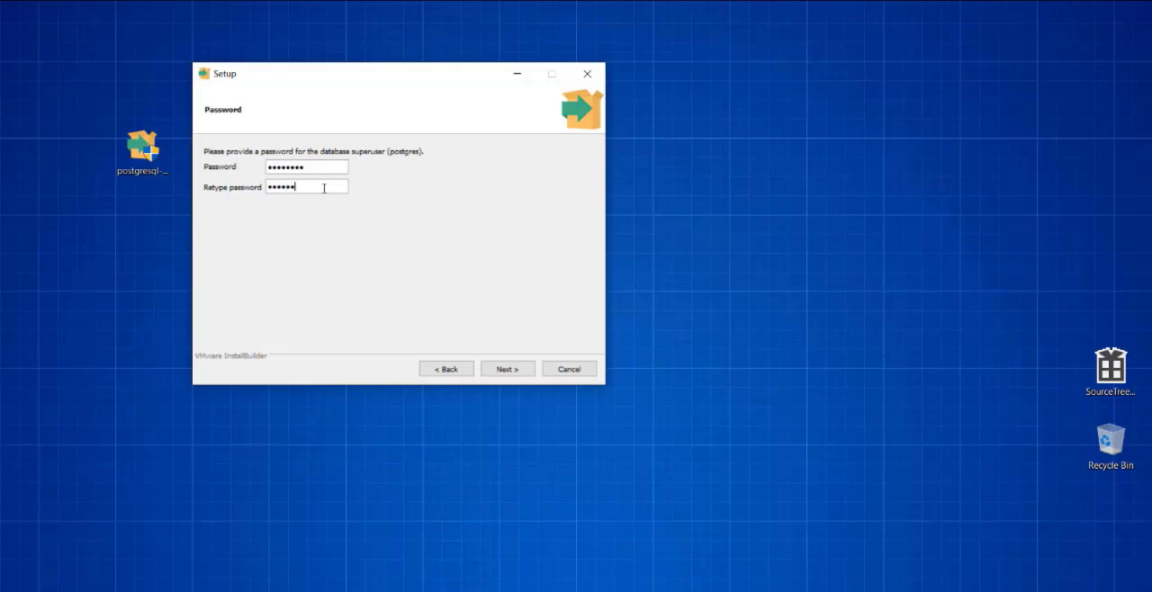
# - Enter and confirm the database superuser password, and accept port 5432 with the default locale
pyautogui.click(506, 365)
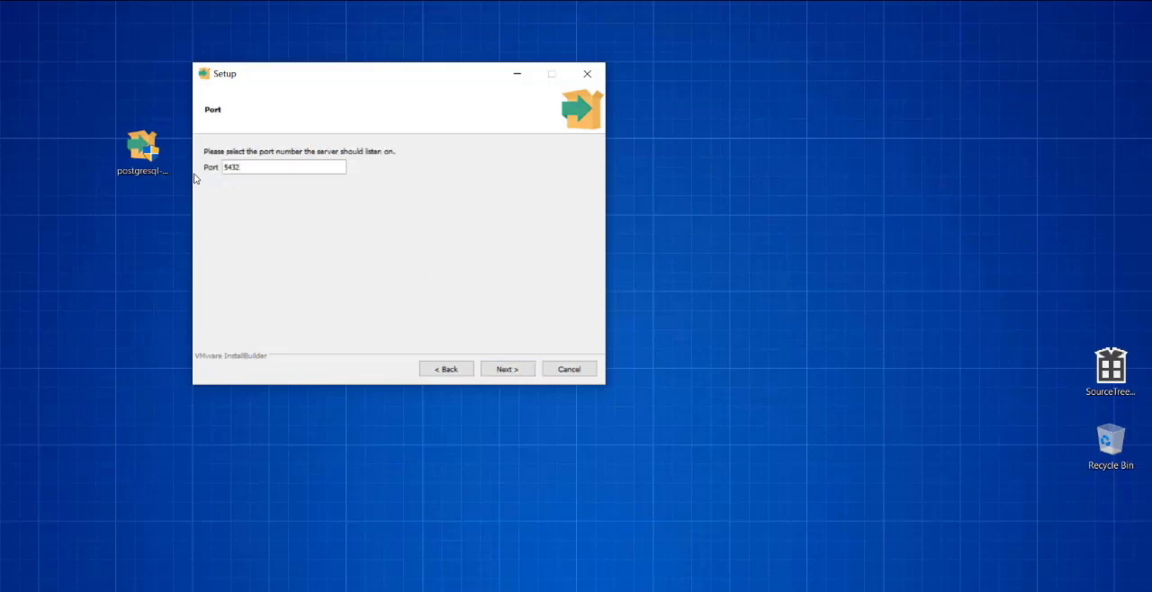
pyautogui.click(509, 371)
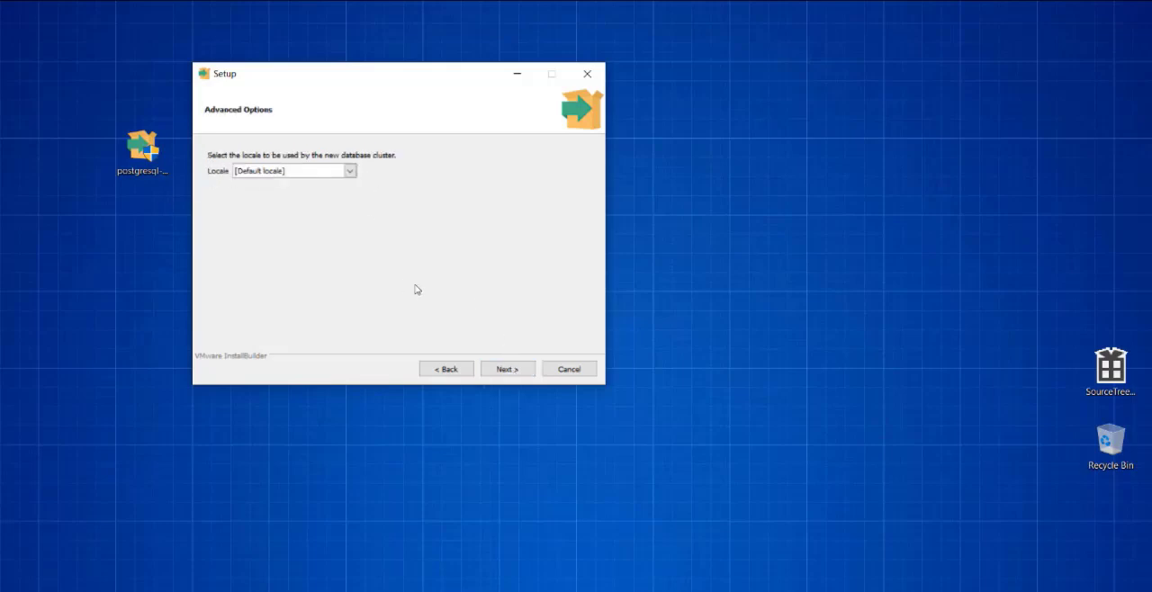
pyautogui.click(510, 370)
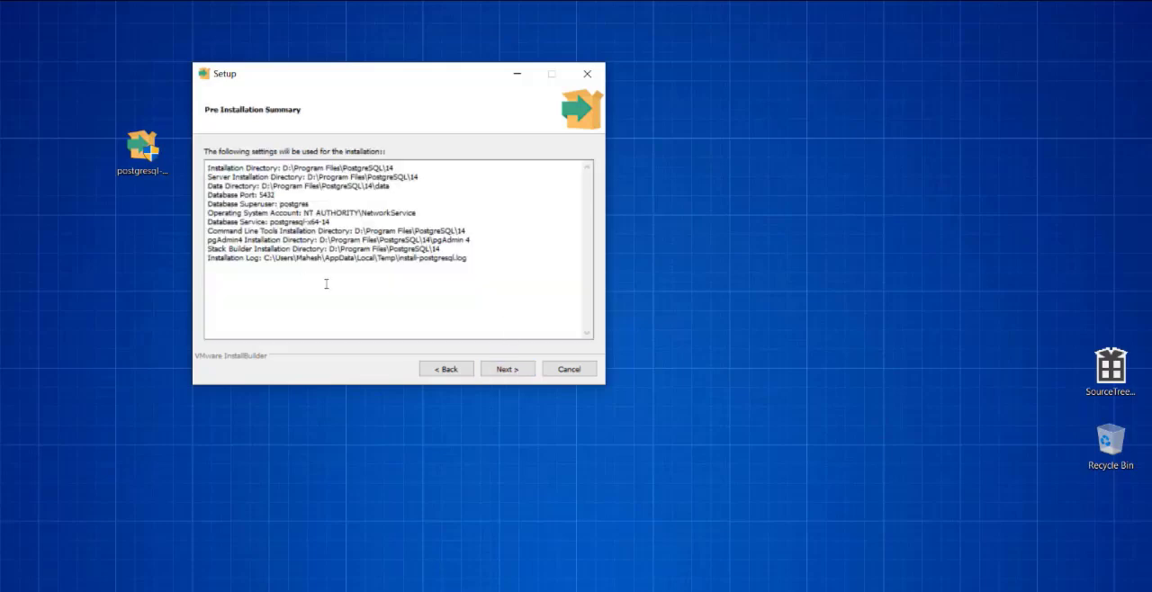
# - Review the database port in the pre-installation summary and start the PostgreSQL installation
pyautogui.moveTo(241, 202); pyautogui.dragTo(274, 195)
pyautogui.click(317, 199)
pyautogui.moveTo(255, 197); pyautogui.dragTo(288, 197)
pyautogui.click(296, 196)
pyautogui.click(515, 372)
pyautogui.click(510, 369)
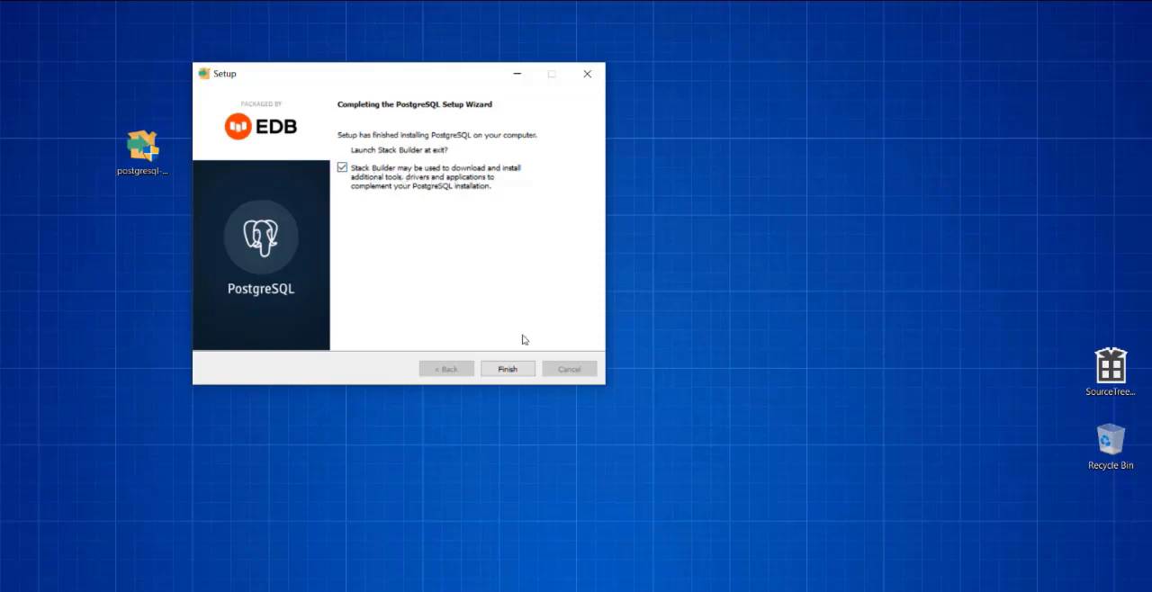
# - Finish the setup with Stack Builder launching at exit, and choose PostgreSQL 14 (x64) on port 5432 as its target installation
pyautogui.click(520, 371)
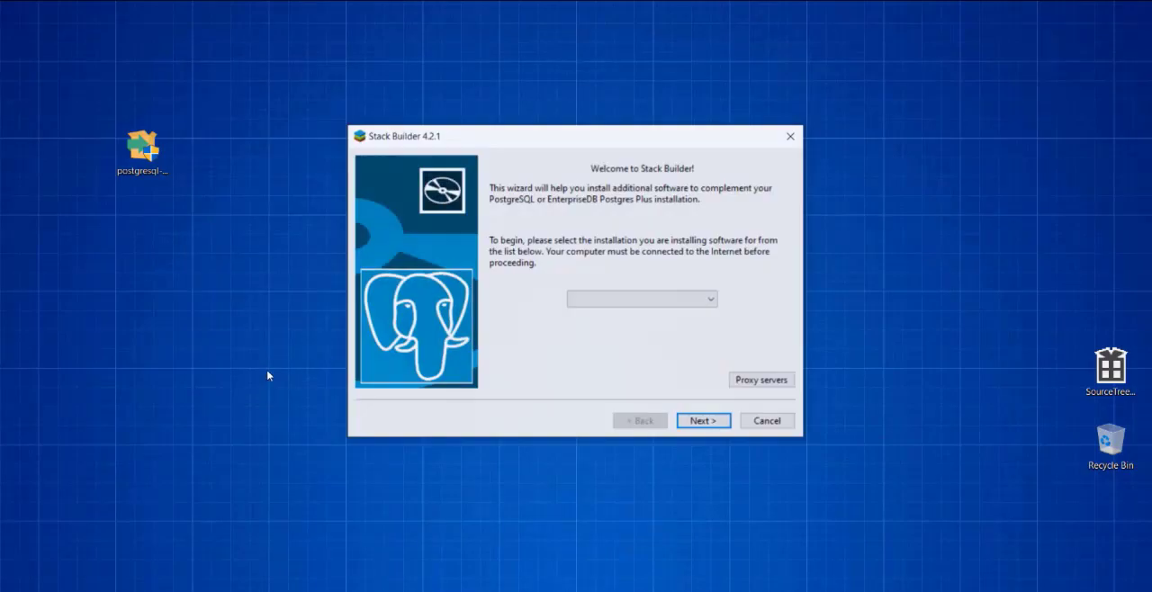
pyautogui.moveTo(461, 137); pyautogui.dragTo(326, 95)
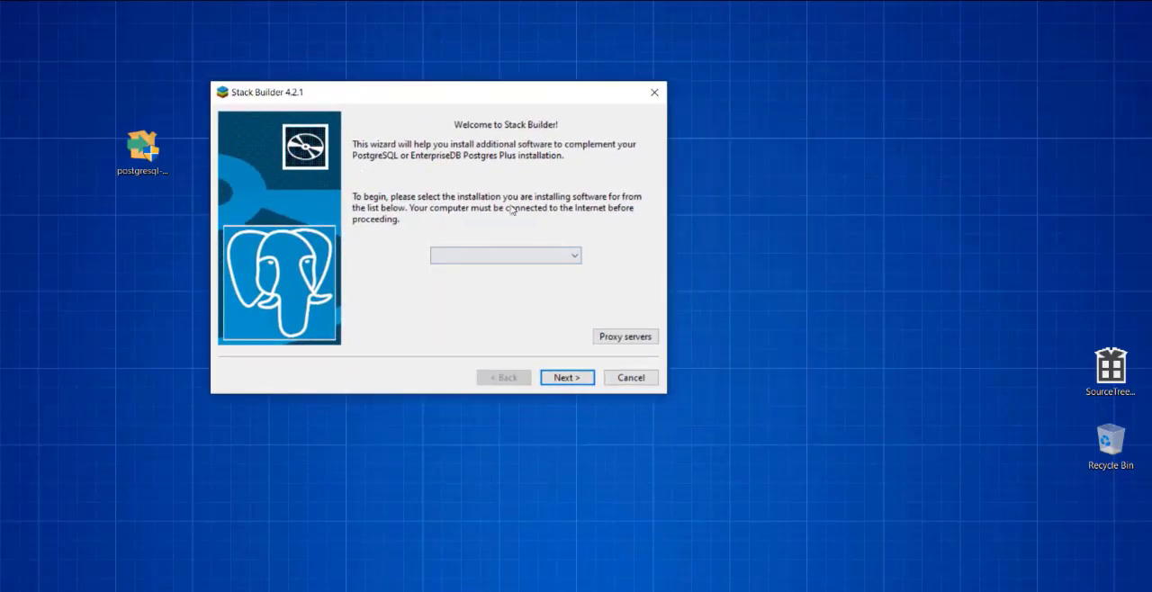
pyautogui.click(551, 260)
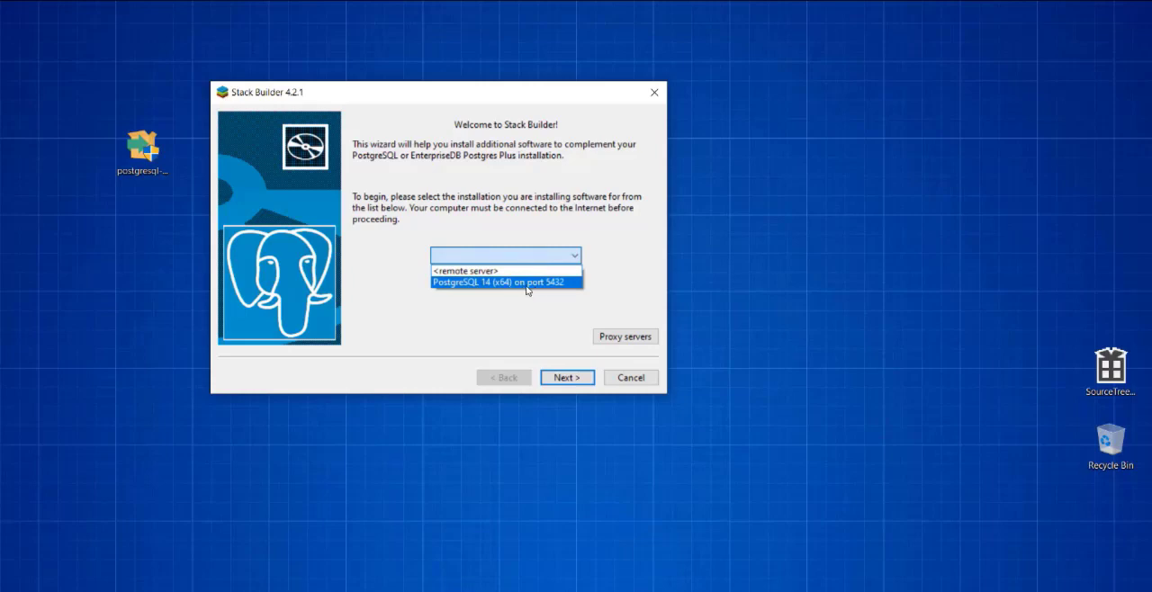
pyautogui.click(527, 282)
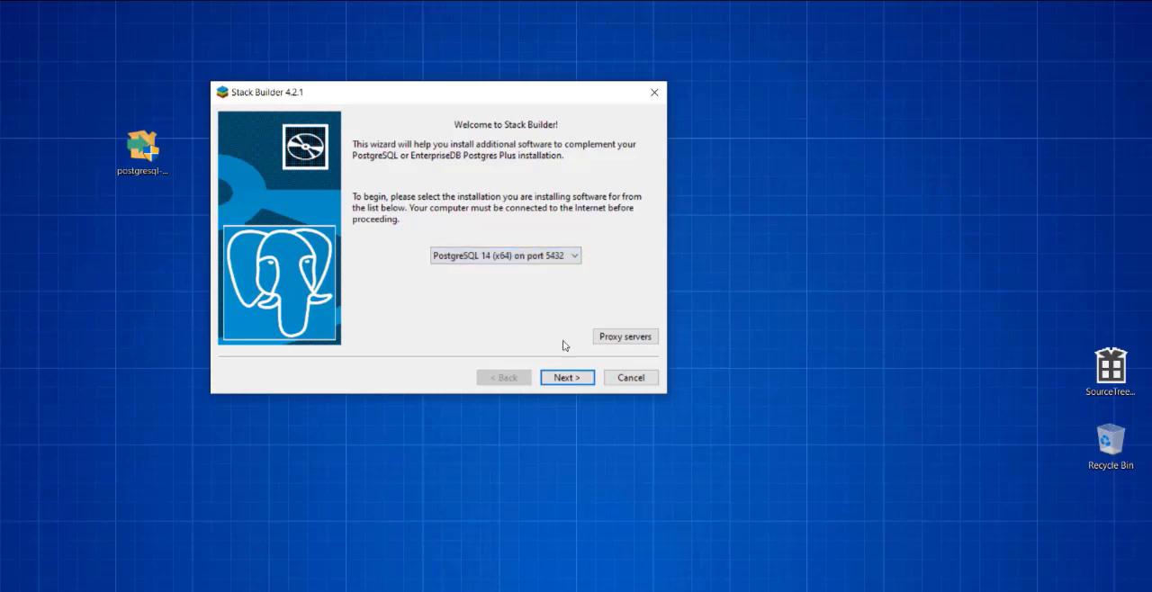
pyautogui.click(572, 379)
pyautogui.click(584, 385)
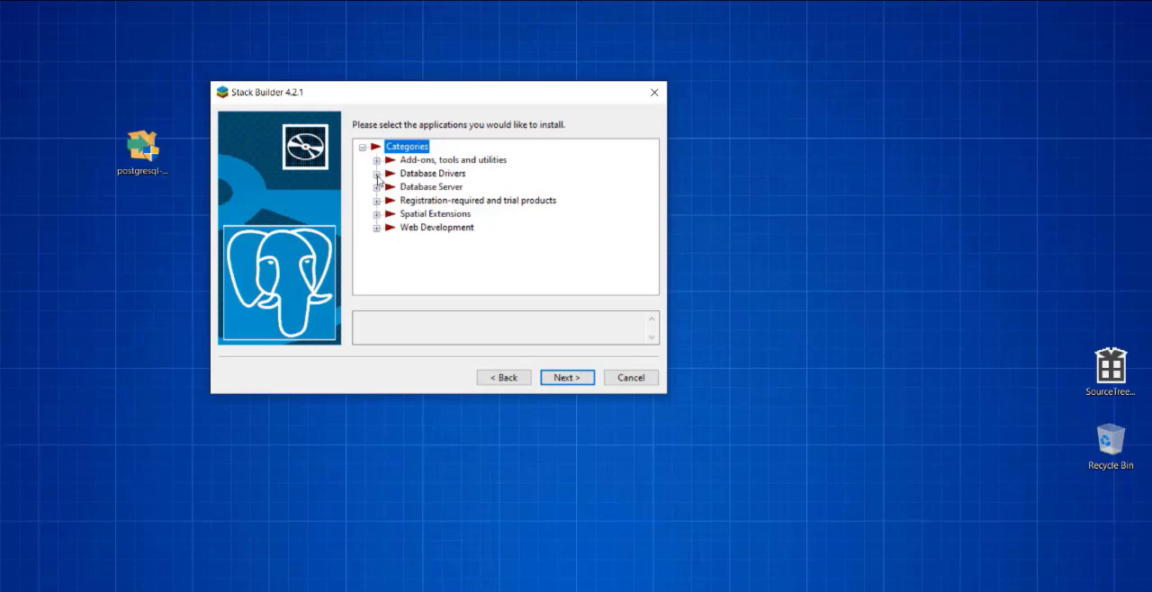
# - Select the Npgsql, pgJDBC, psqlODBC (32 bit) and psqlODBC (64 bit) database drivers for installation
pyautogui.click(376, 174)
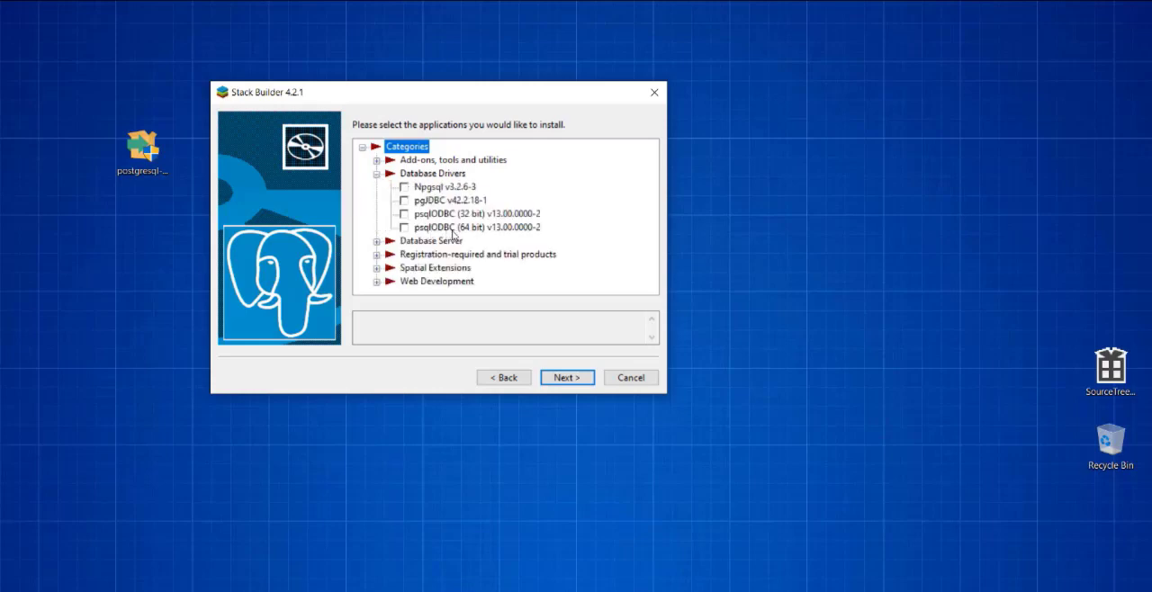
pyautogui.click(405, 228)
pyautogui.click(403, 217)
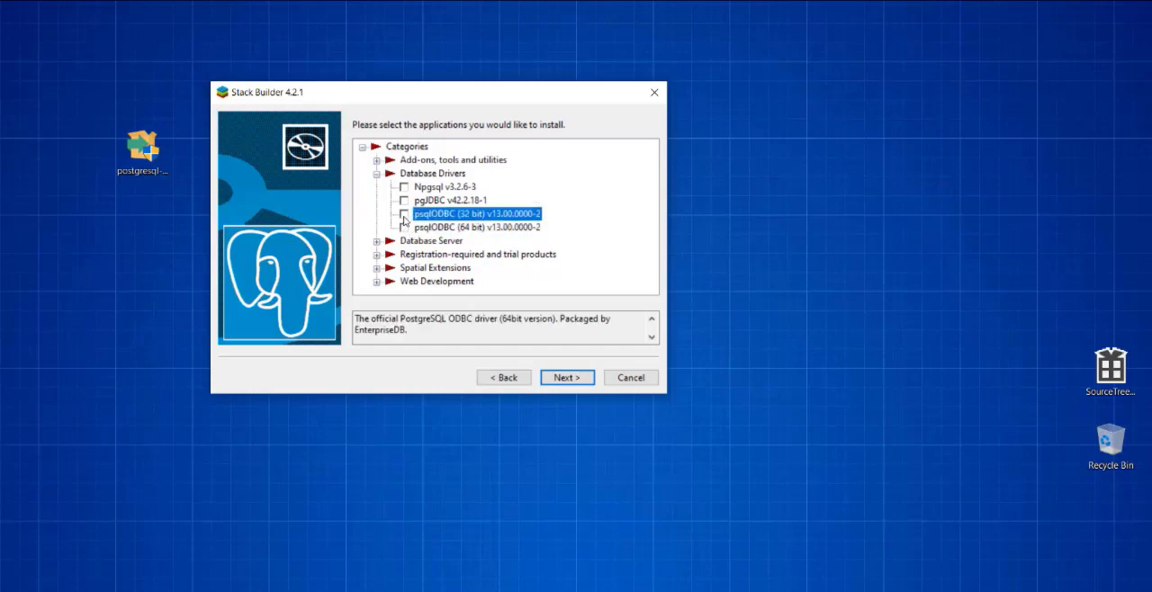
pyautogui.click(403, 214)
pyautogui.click(404, 228)
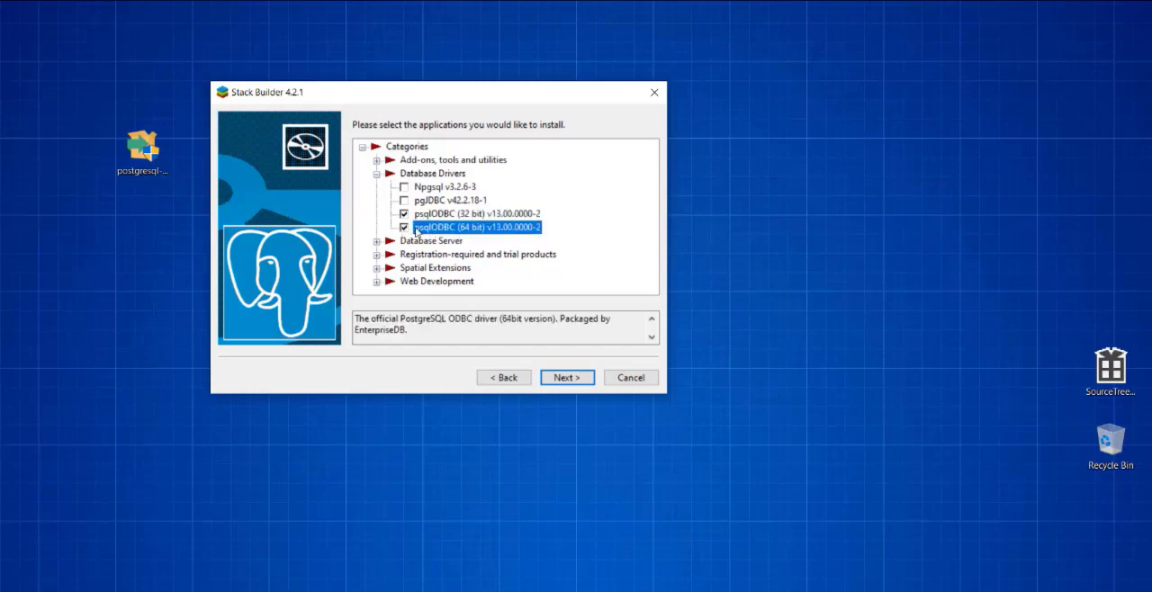
pyautogui.click(406, 201)
pyautogui.click(404, 201)
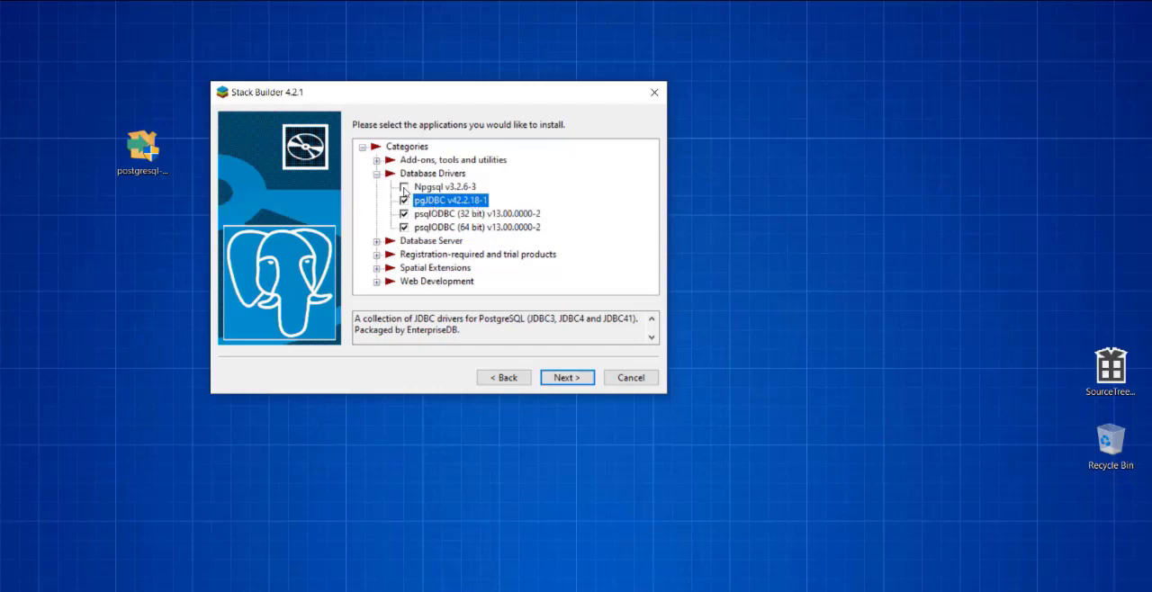
pyautogui.click(404, 189)
pyautogui.click(404, 189)
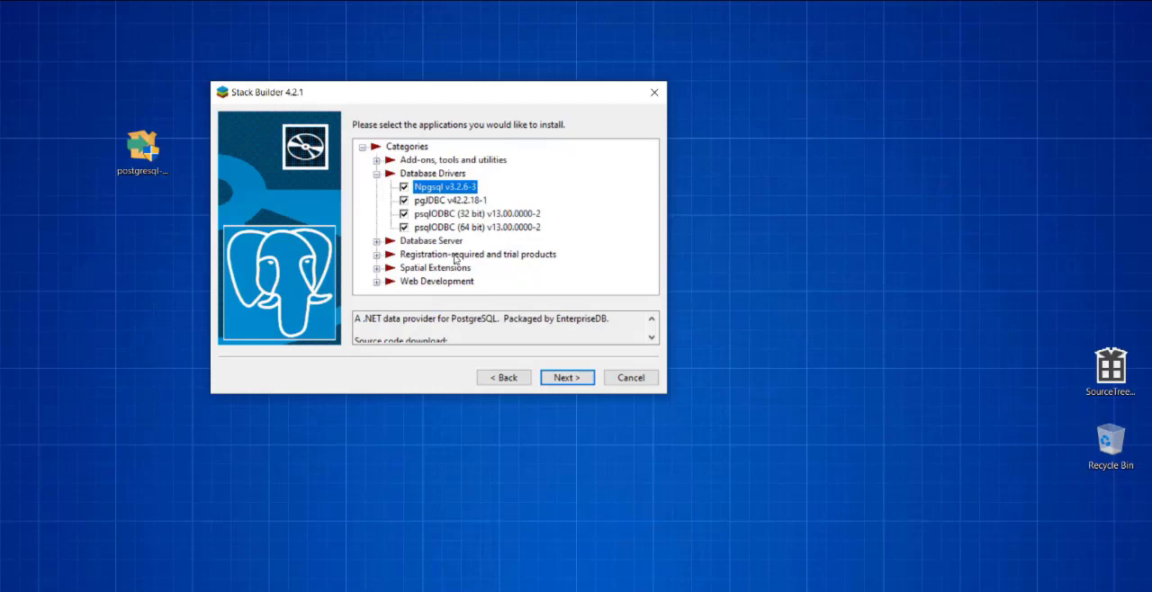
# - Examine the packages offered under Database Server, Spatial Extensions, Web Development, and Add-ons, tools and utilities
pyautogui.click(376, 241)
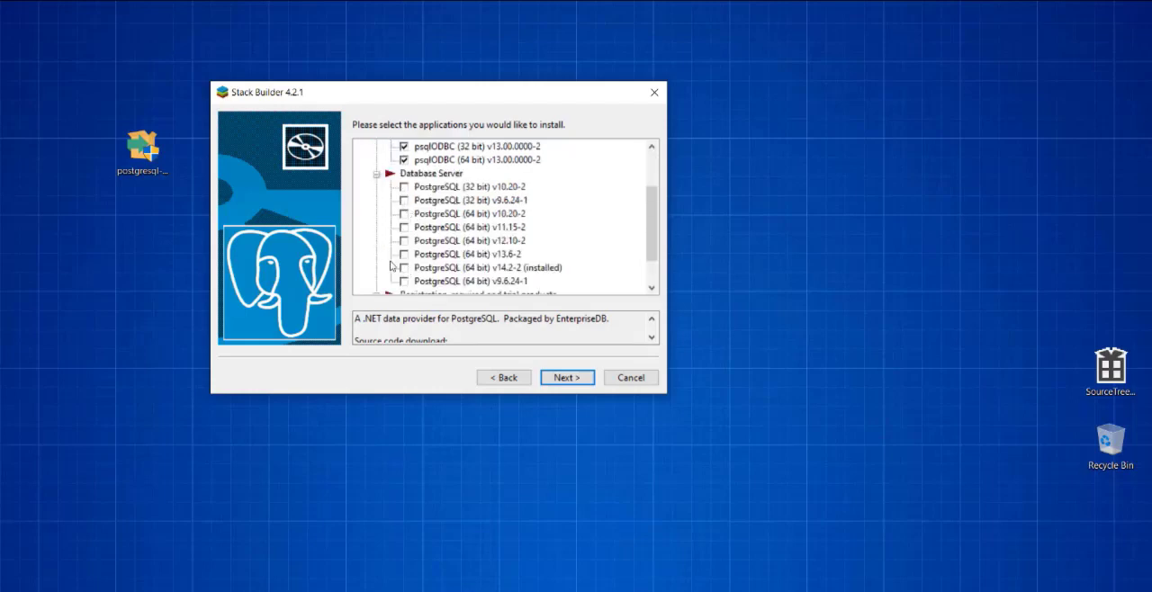
pyautogui.click(377, 175)
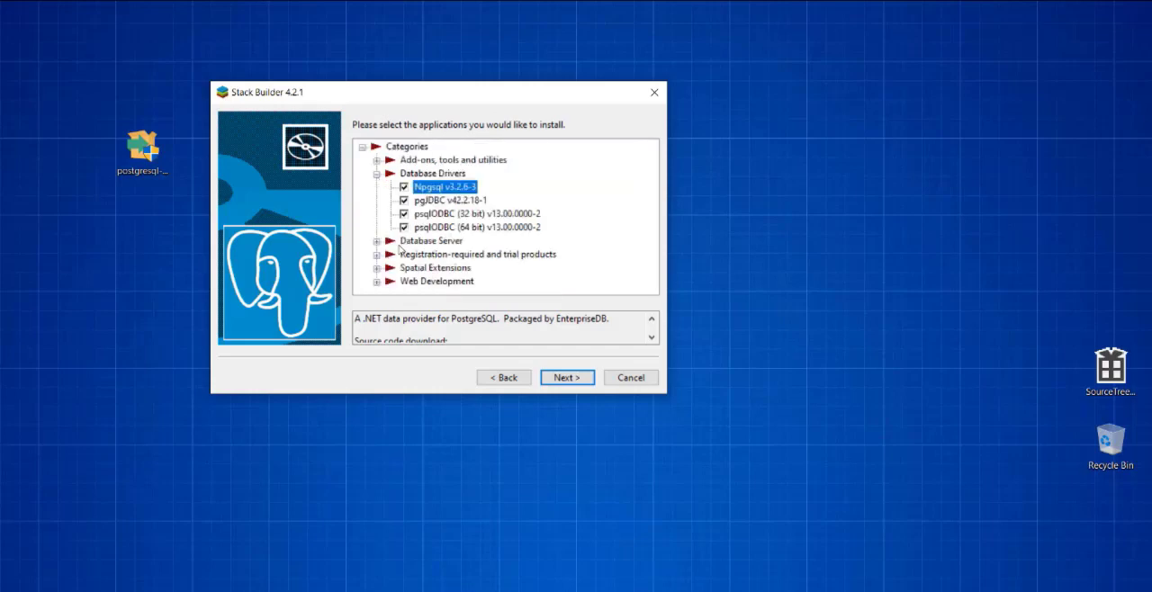
pyautogui.click(377, 176)
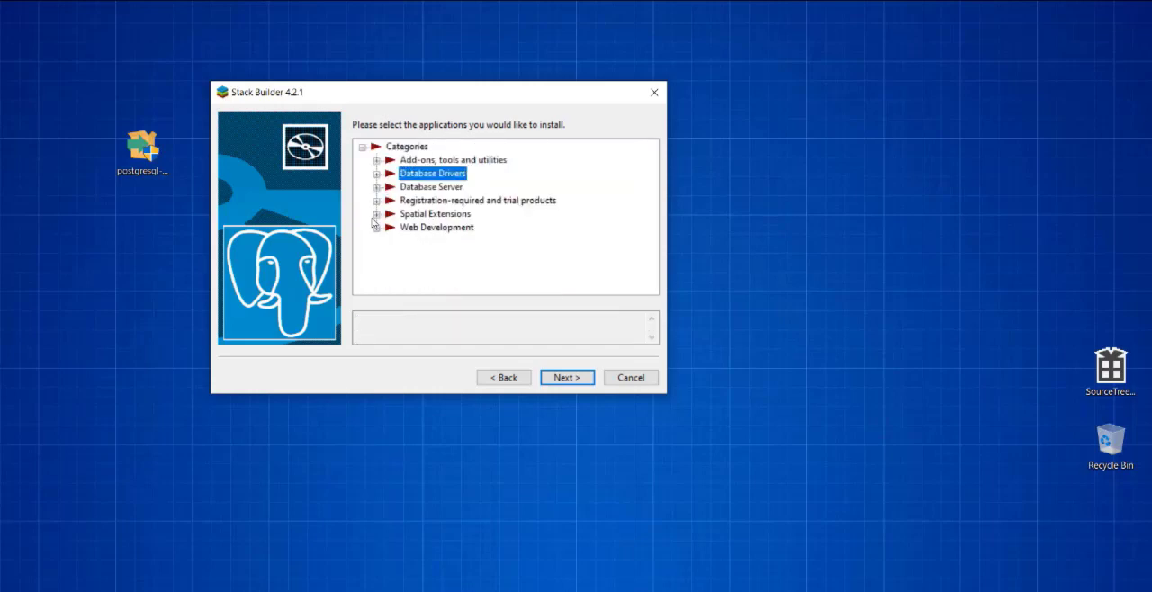
pyautogui.click(376, 214)
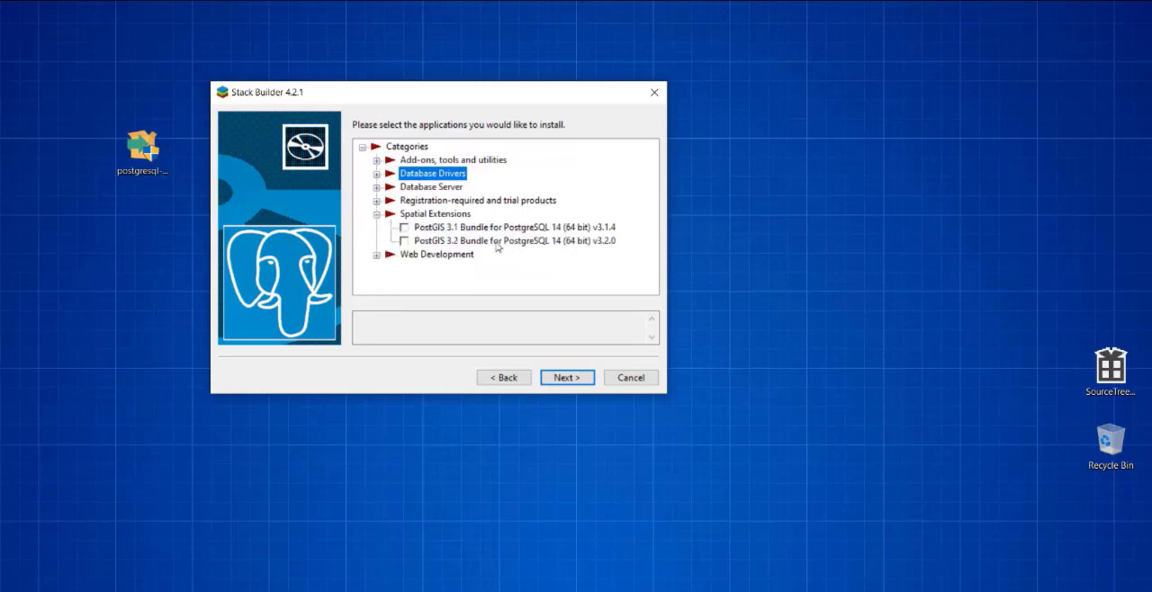
pyautogui.click(376, 214)
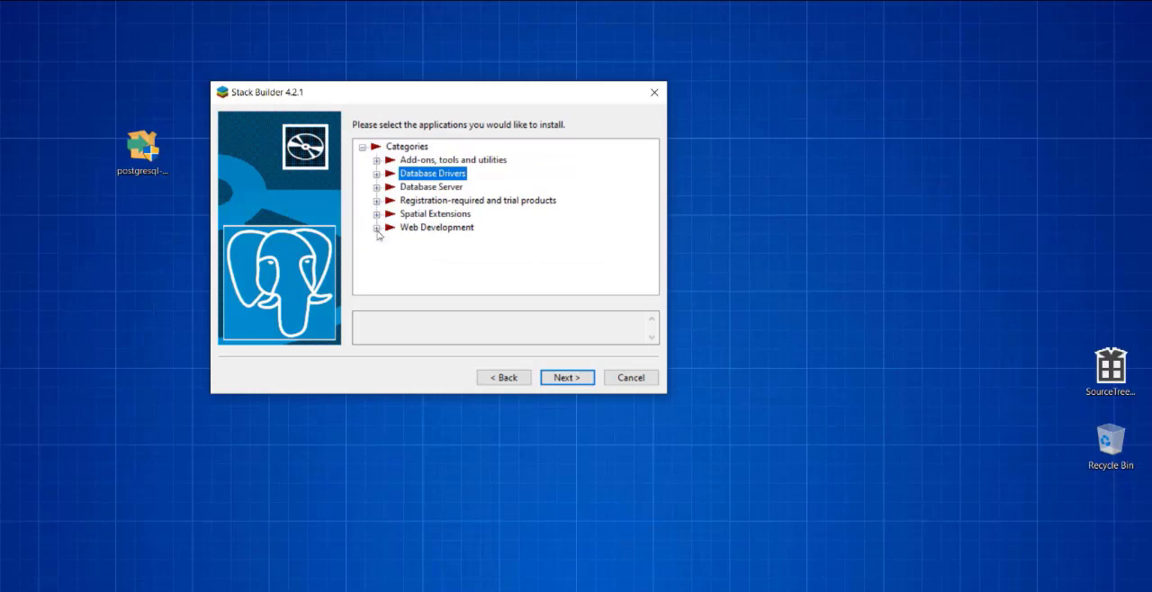
pyautogui.click(376, 228)
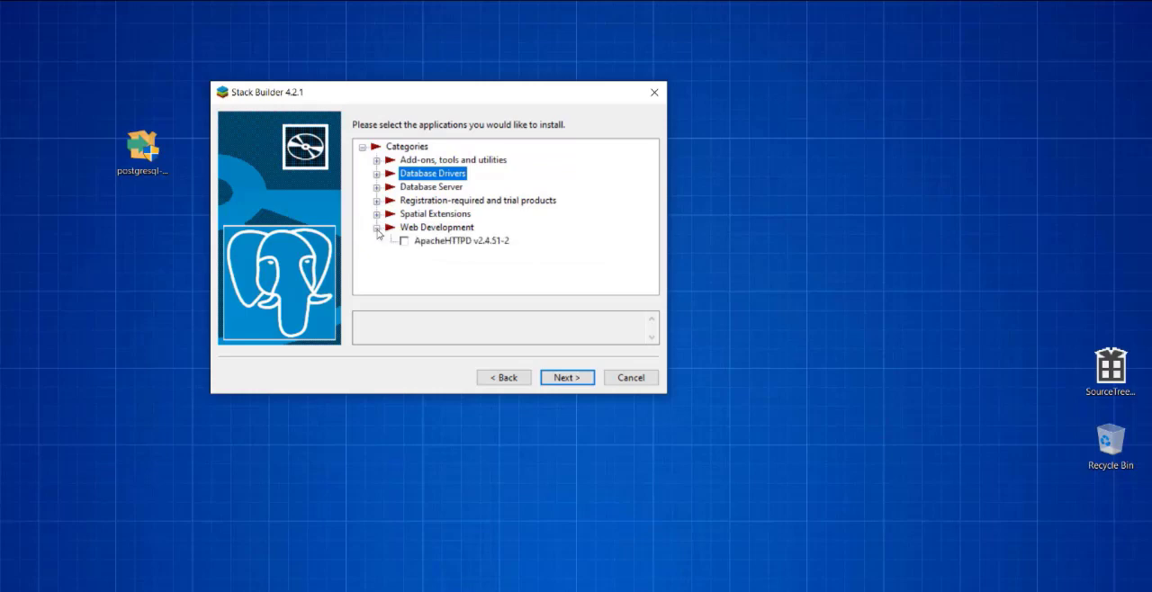
pyautogui.click(376, 228)
pyautogui.click(376, 160)
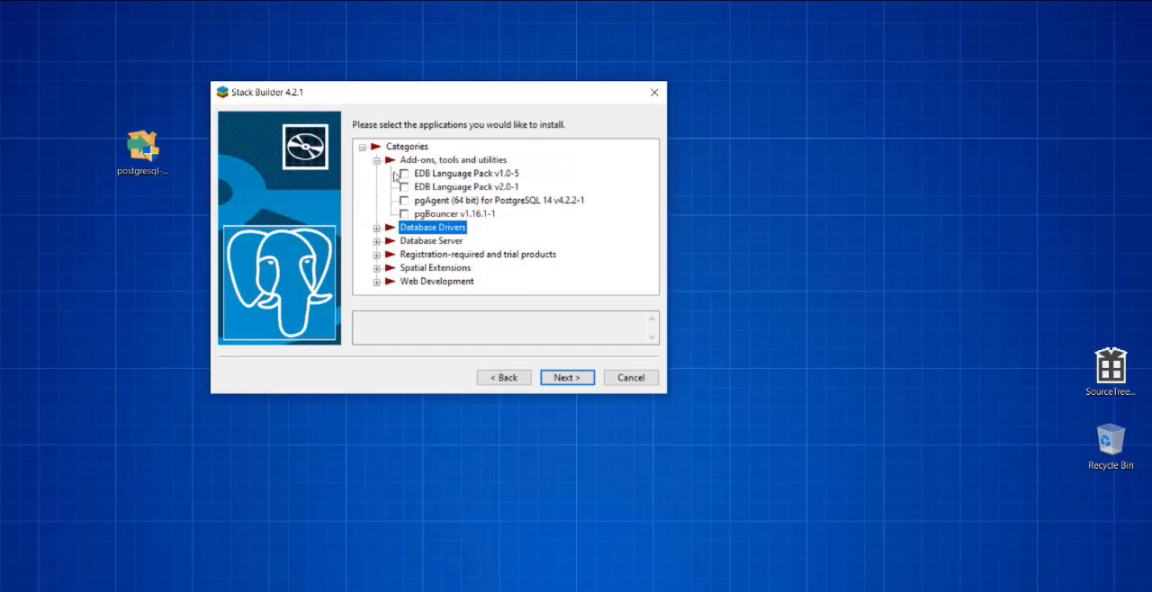
pyautogui.click(376, 161)
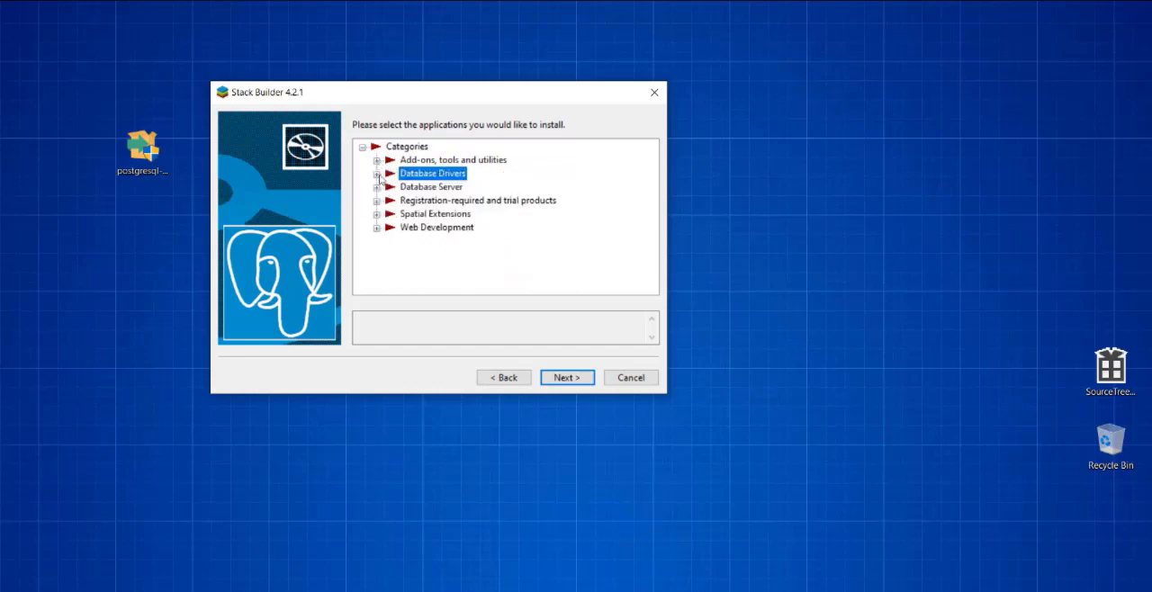
# - Check the four selected database drivers and proceed with downloading them to the default directory
pyautogui.click(376, 174)
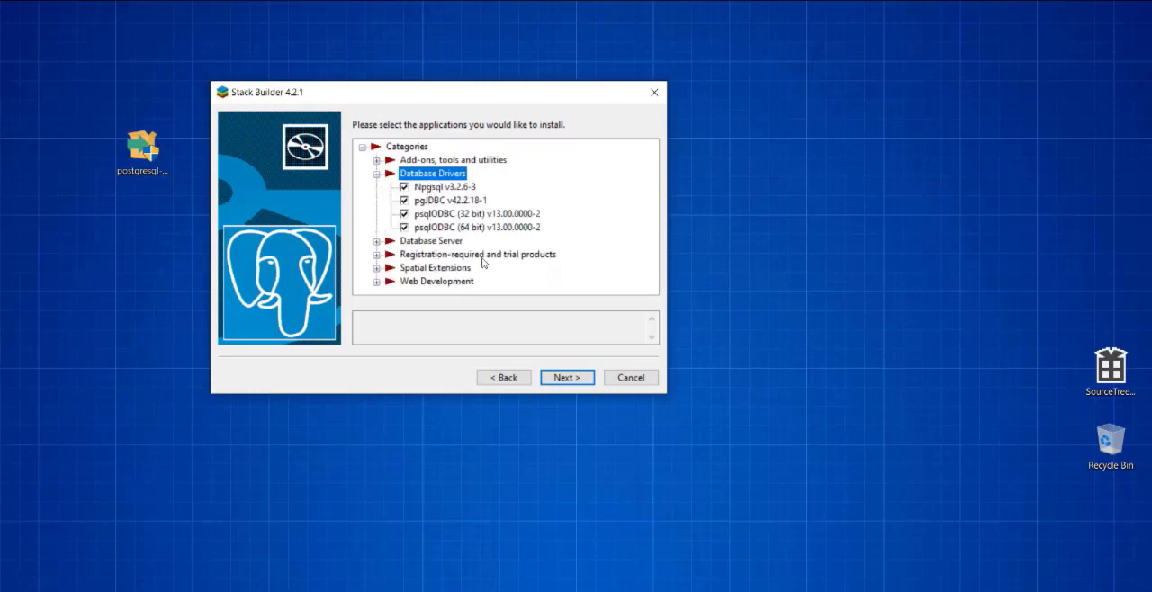
pyautogui.click(559, 378)
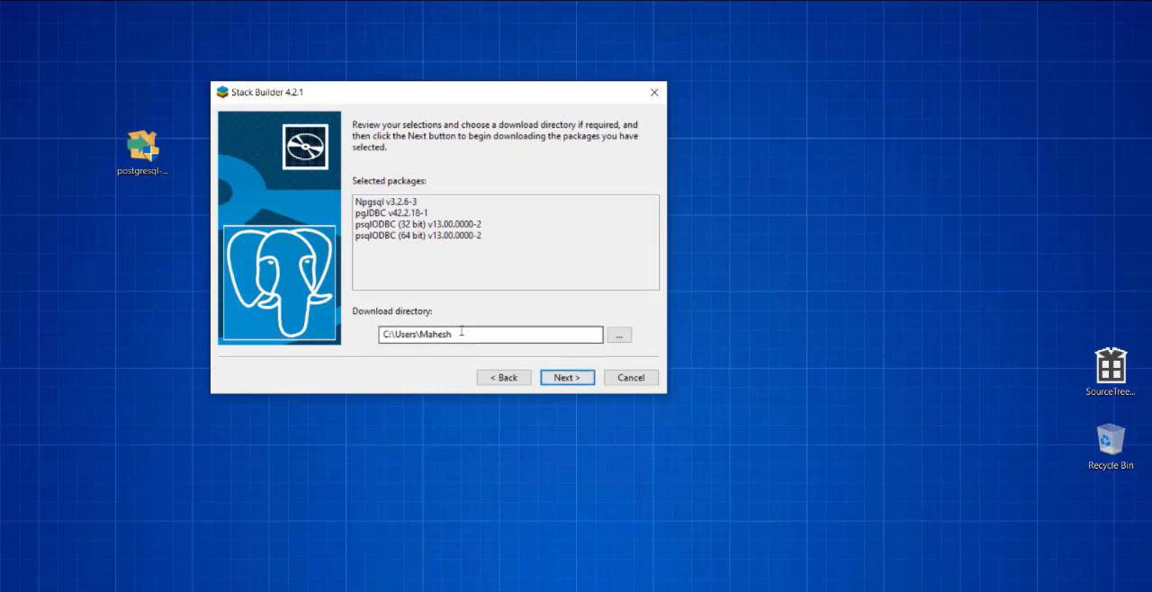
pyautogui.click(568, 378)
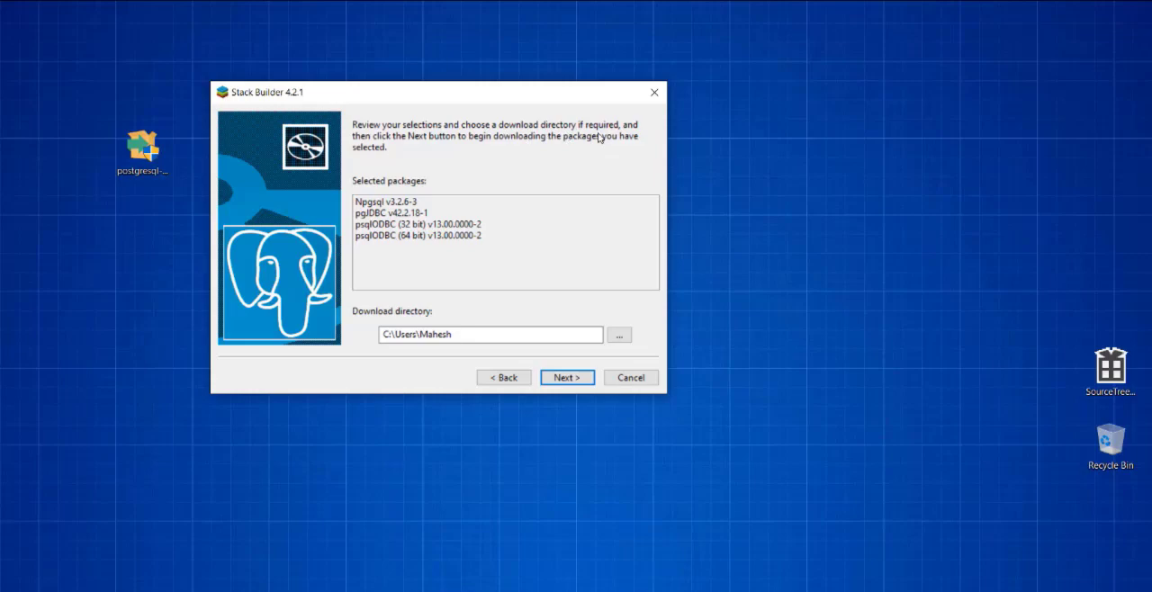
# - Browse to D:\Program Files\PostgreSQL as the location for the package download directory
pyautogui.click(619, 334)
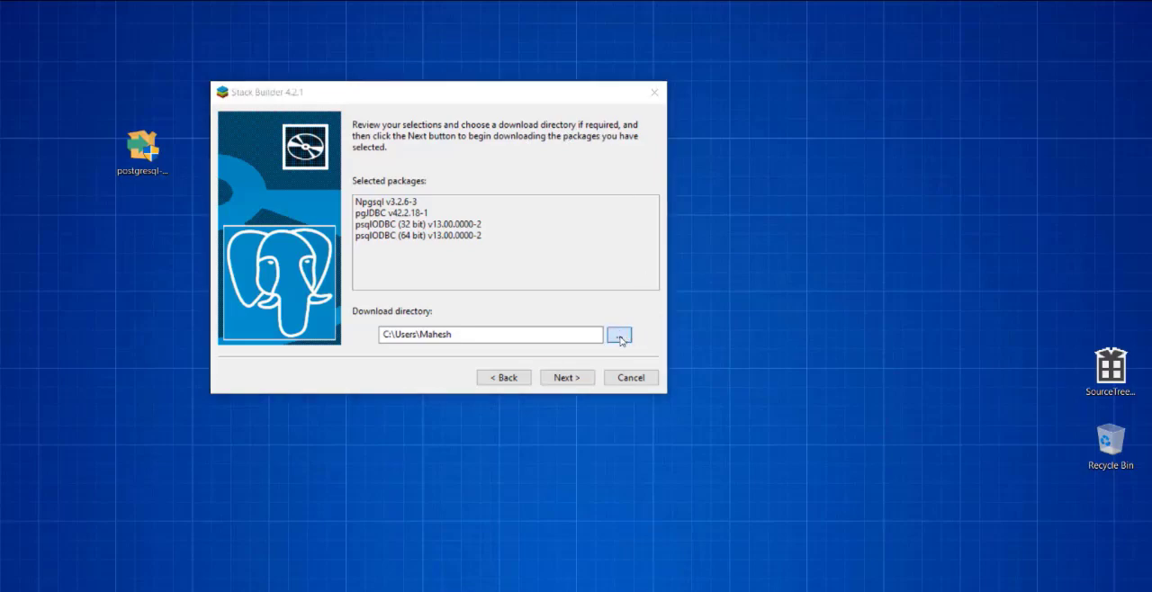
pyautogui.scroll(-3, 292, 351)
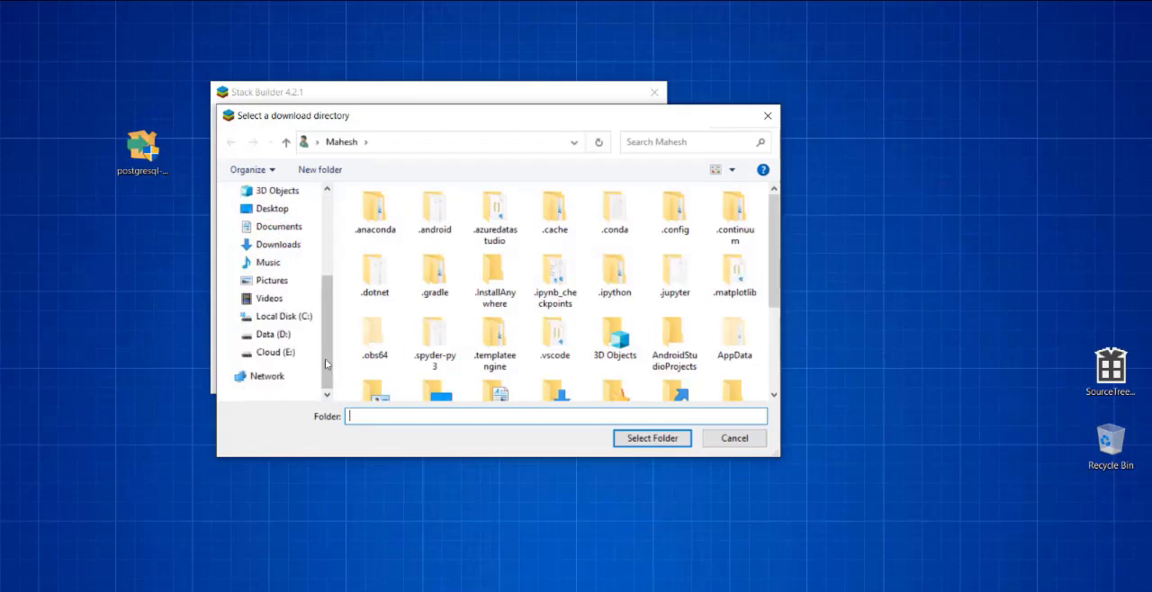
pyautogui.click(279, 336)
pyautogui.scroll(-1, 416, 335)
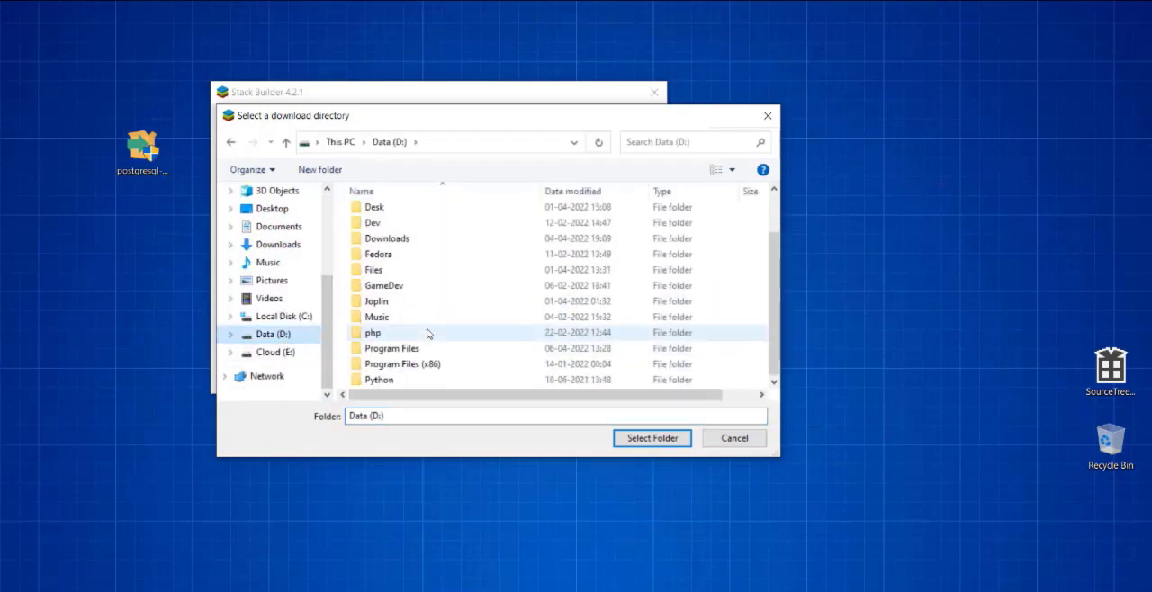
pyautogui.doubleClick(385, 349)
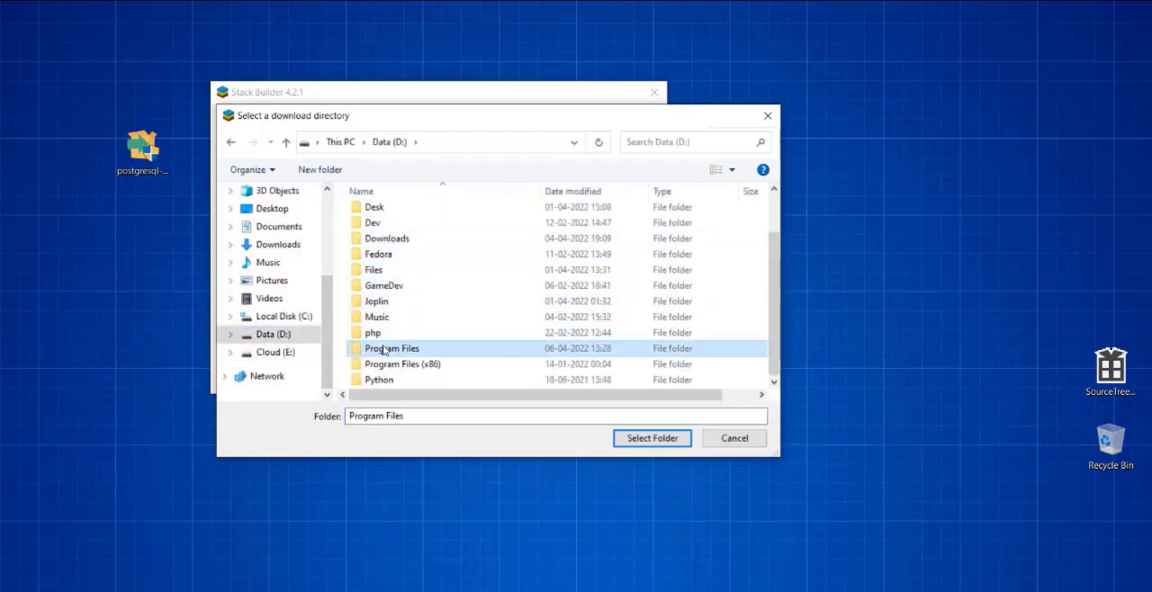
pyautogui.doubleClick(396, 261)
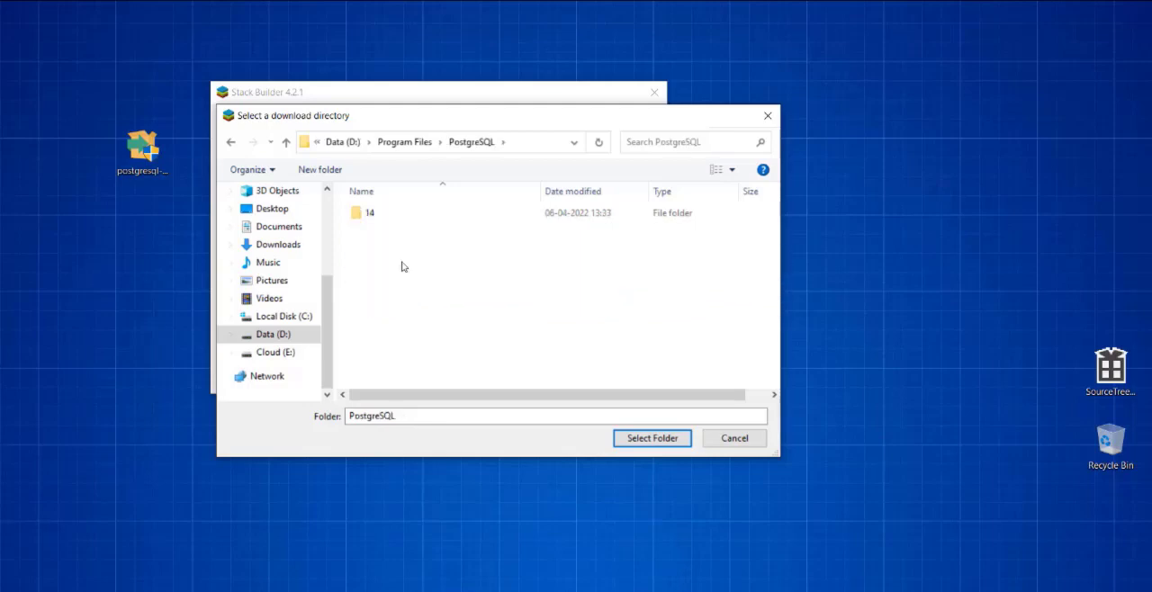
# - Create a folder named Download inside PostgreSQL, set it as the download directory and start downloading the packages
pyautogui.click(319, 169)
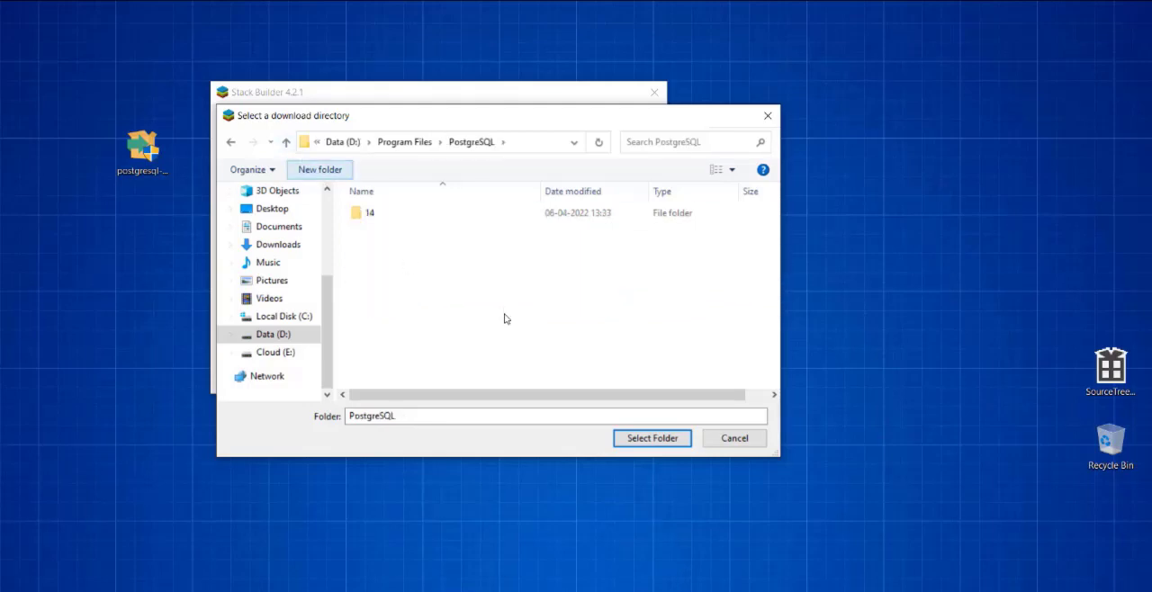
pyautogui.write('Download')
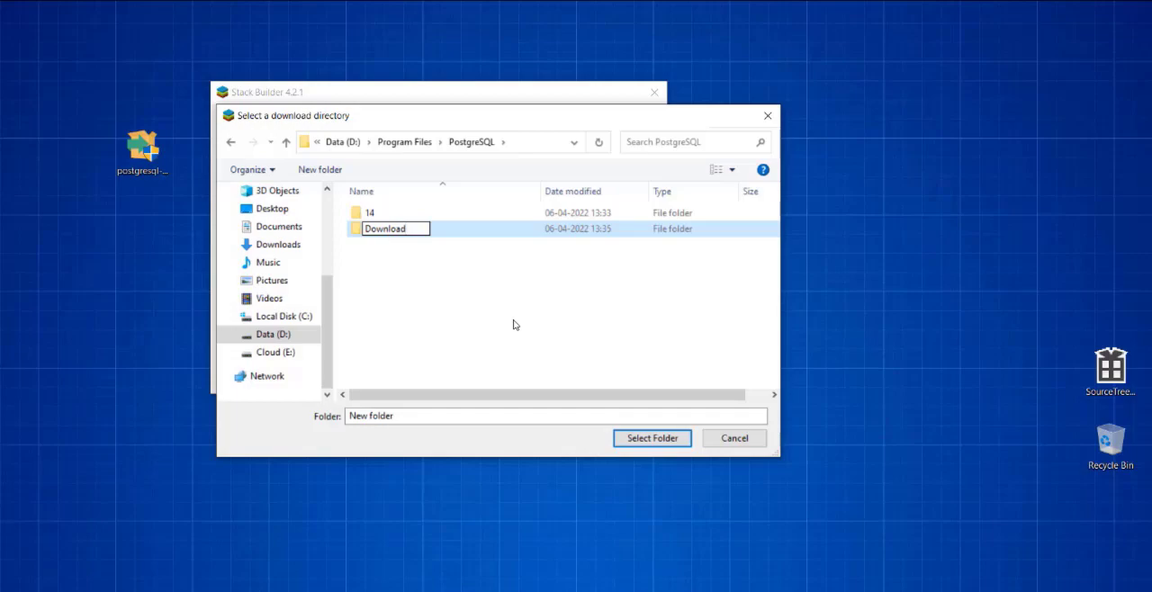
pyautogui.click(513, 325)
pyautogui.click(387, 230)
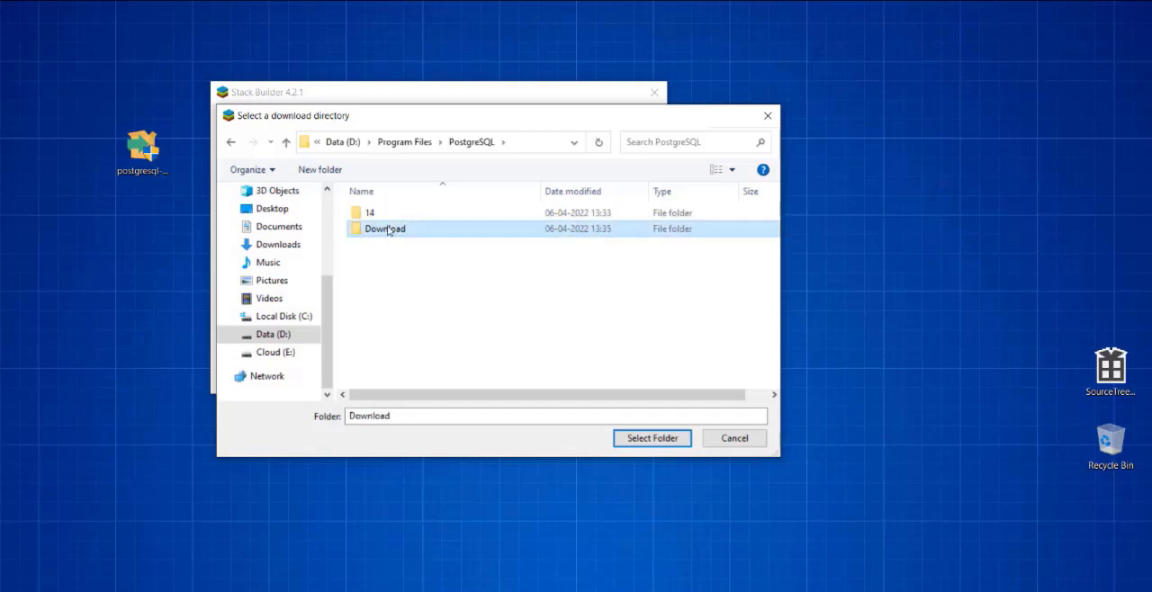
pyautogui.click(653, 437)
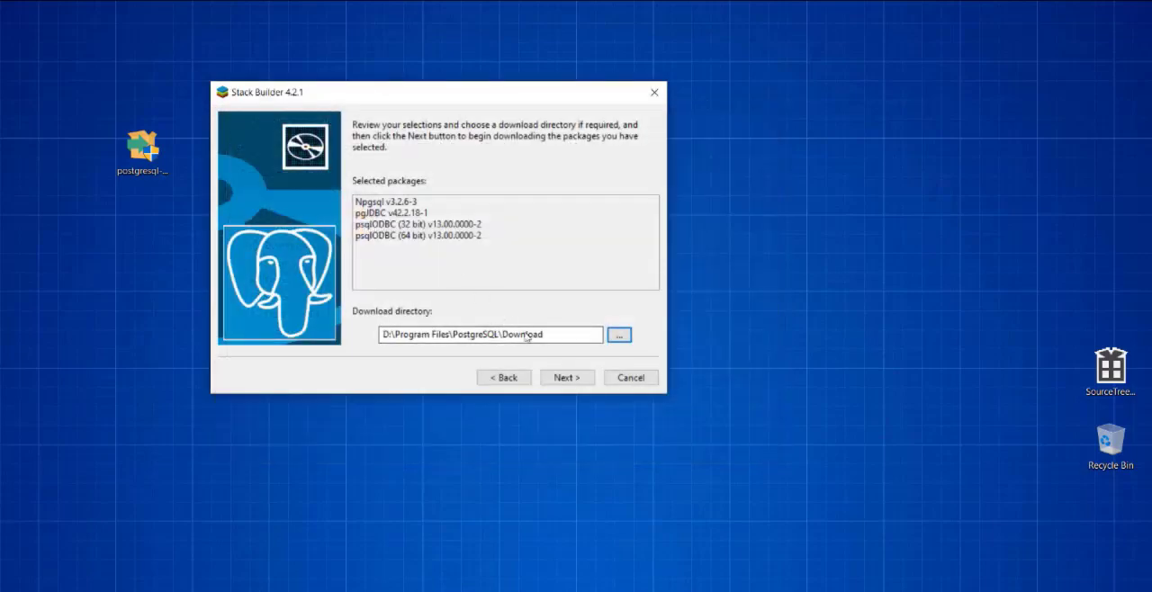
pyautogui.click(566, 380)
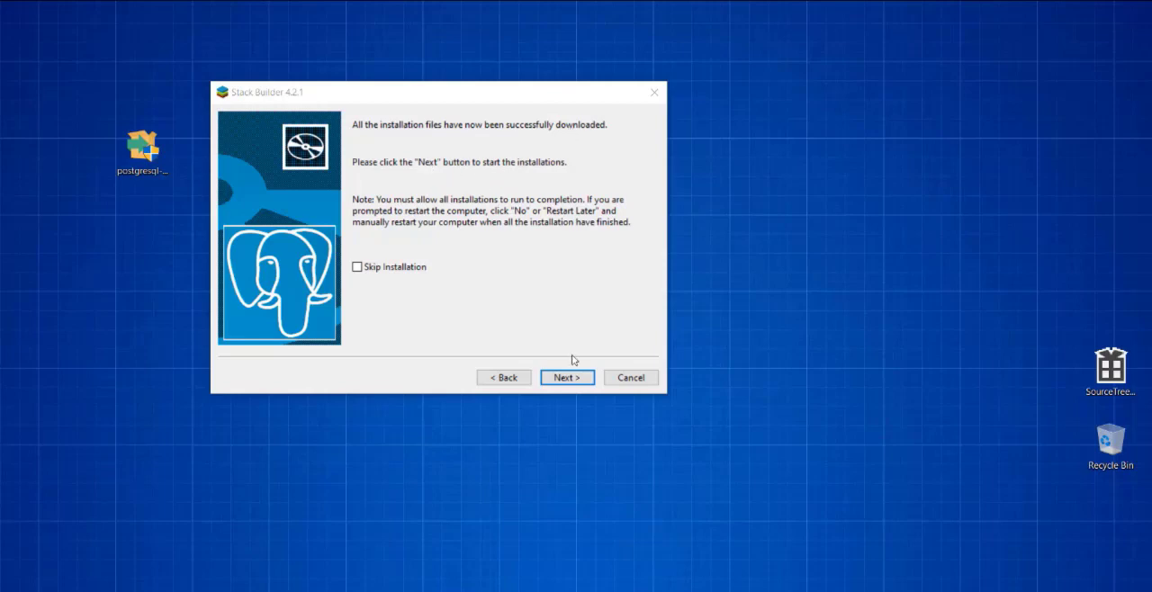
# - Start the driver installations and install Npgsql for Microsoft .Net 4.5 in its default directory
pyautogui.click(581, 378)
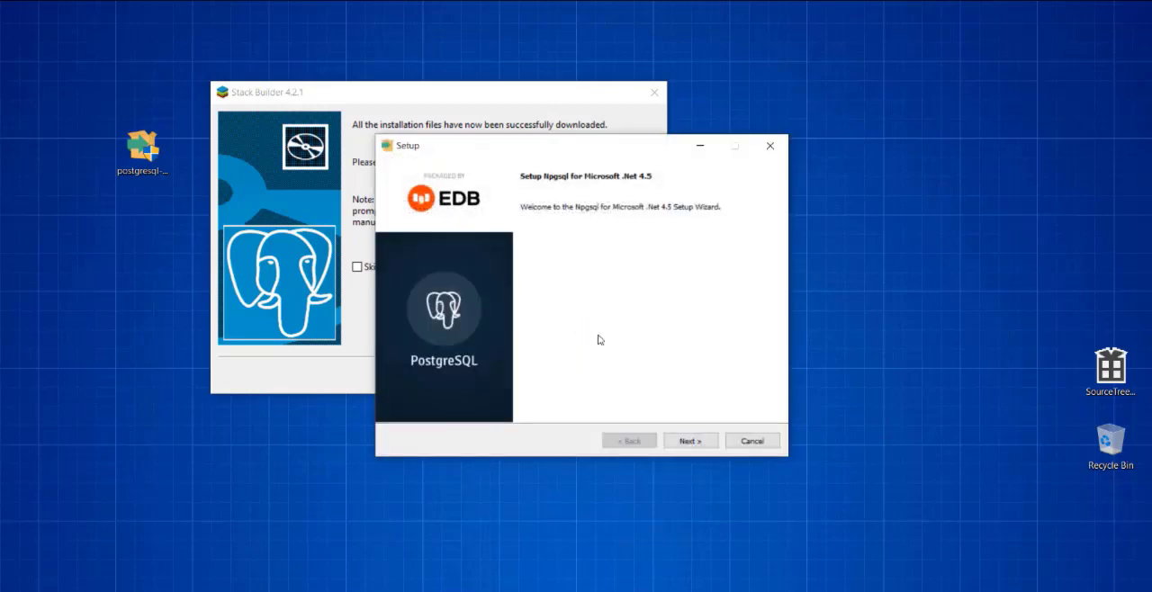
pyautogui.moveTo(531, 147); pyautogui.dragTo(454, 137)
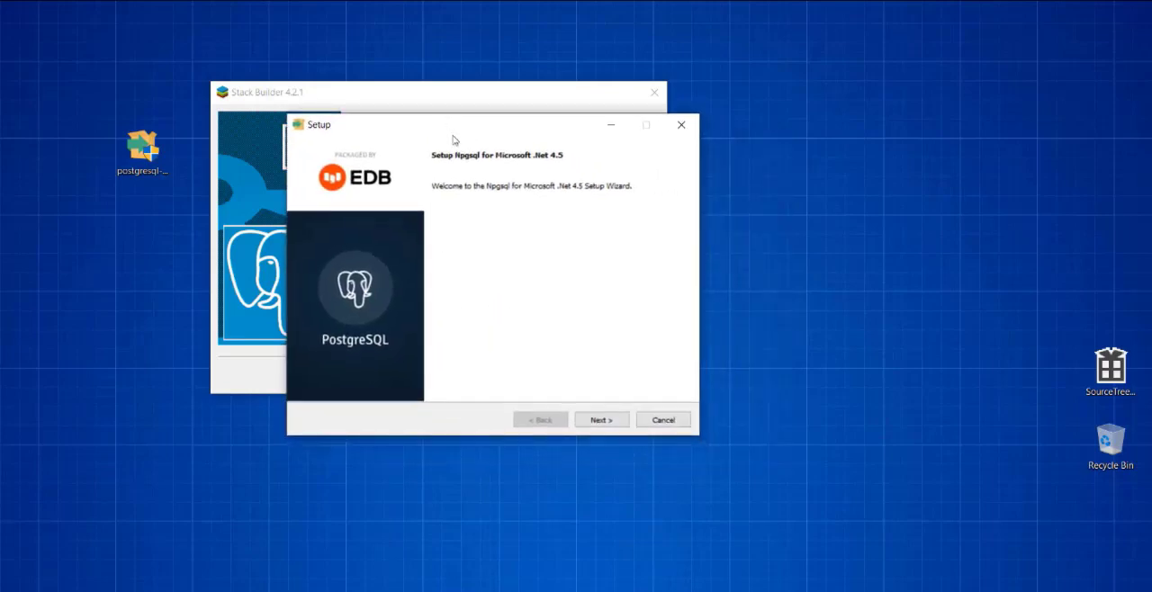
pyautogui.click(604, 421)
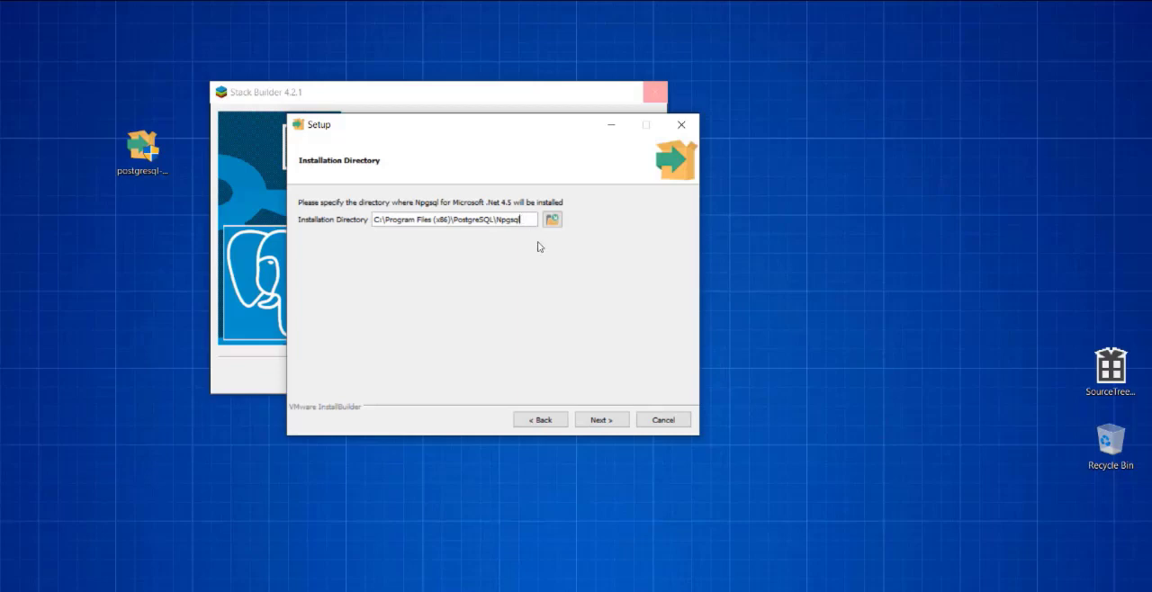
pyautogui.click(605, 422)
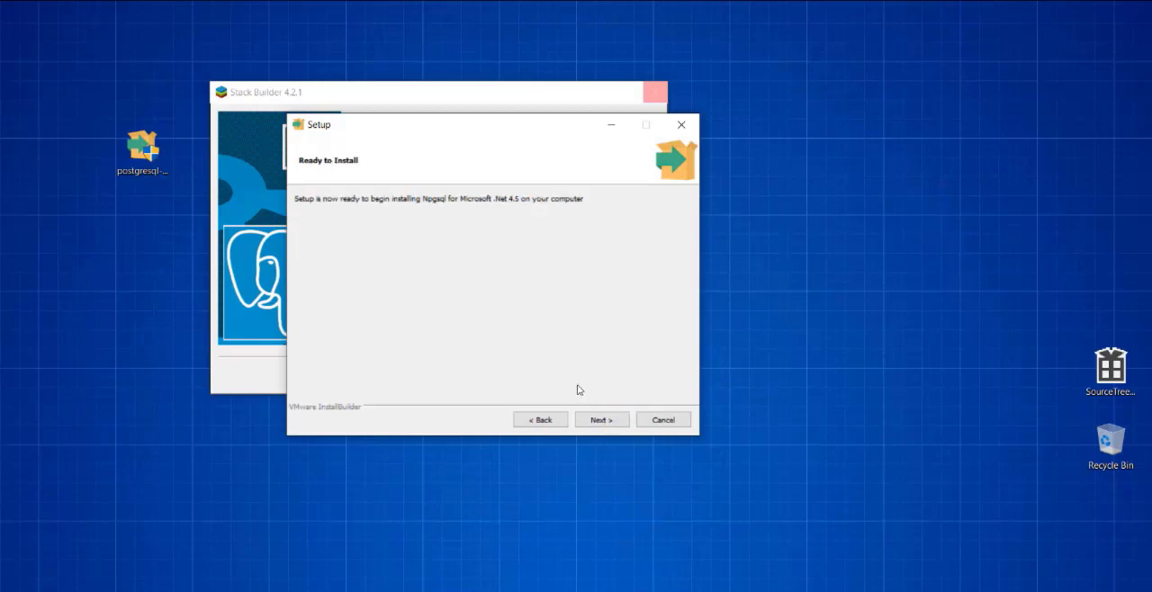
pyautogui.click(601, 421)
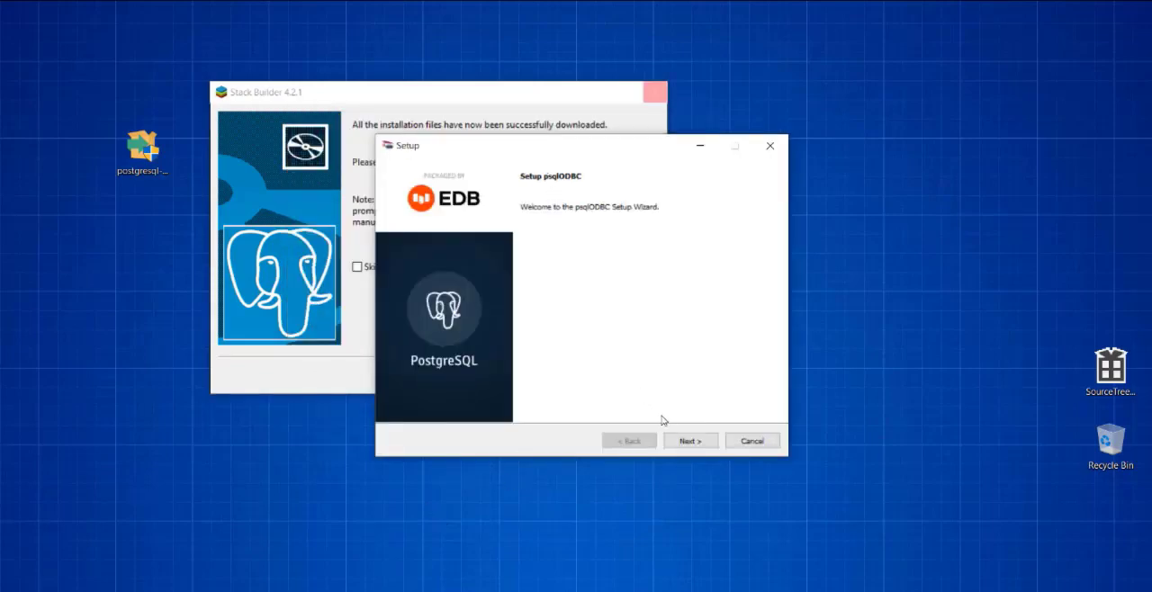
# - Install psqlODBC in its default directory and finish the Stack Builder wizard
pyautogui.click(687, 442)
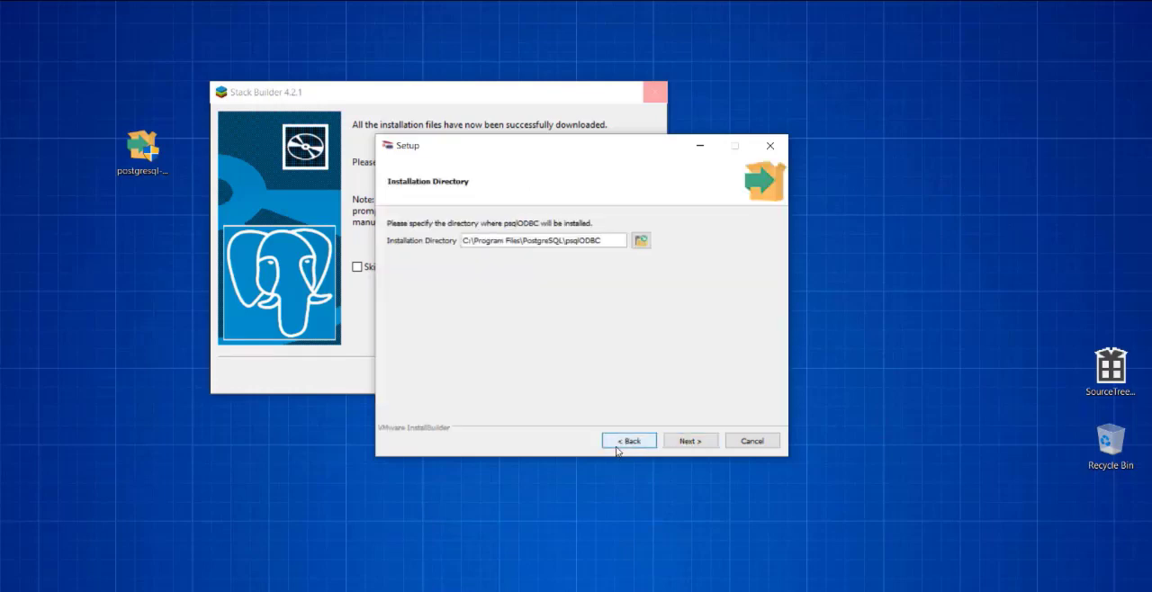
pyautogui.click(690, 443)
pyautogui.click(689, 442)
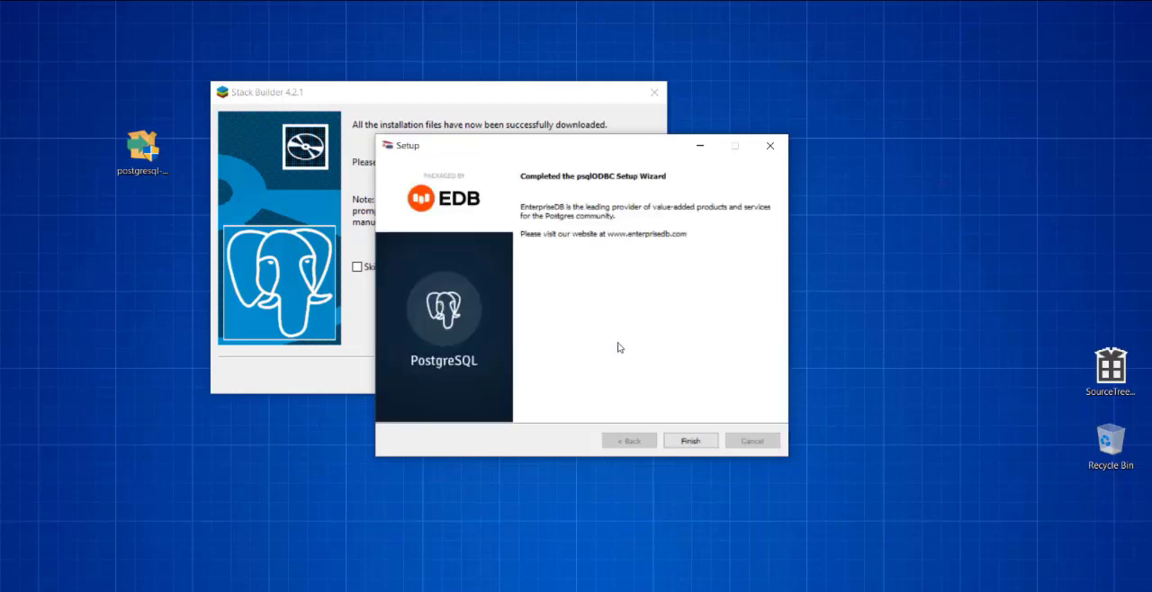
pyautogui.click(690, 441)
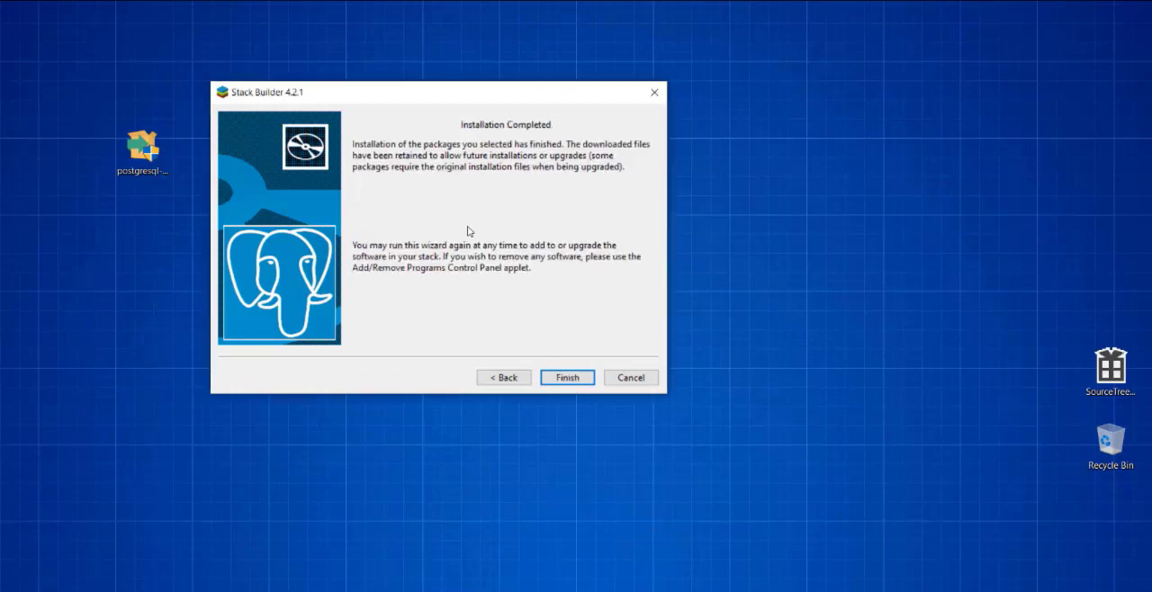
pyautogui.click(570, 378)
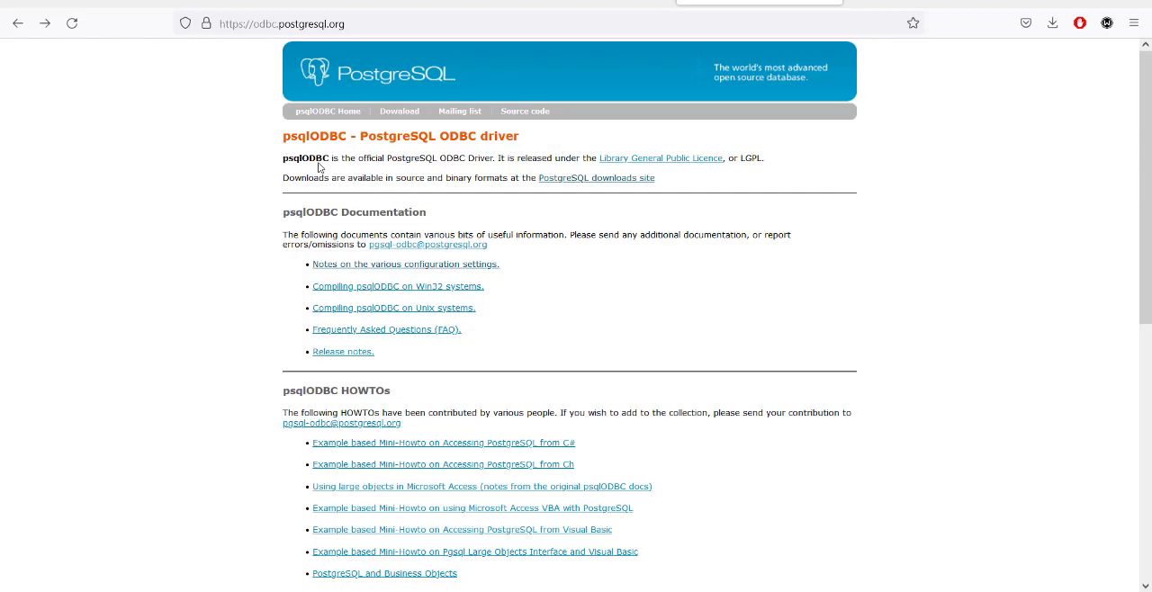
# - On the psqlODBC website in the browser, open the downloads site's msi directory and examine the newest driver packages and their release dates
pyautogui.moveTo(285, 135); pyautogui.dragTo(436, 137)
pyautogui.moveTo(530, 142)
pyautogui.mouseDown()
pyautogui.moveTo(363, 137)
pyautogui.moveTo(531, 140)
pyautogui.mouseUp()
pyautogui.click(365, 138)
pyautogui.click(531, 140)
pyautogui.click(596, 180)
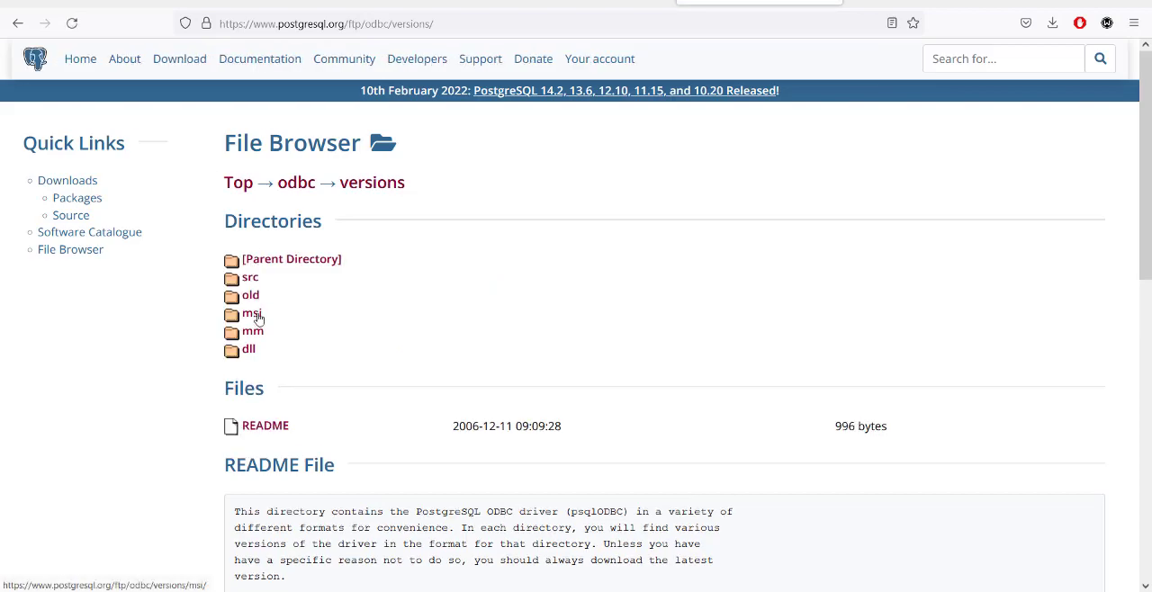
pyautogui.click(253, 315)
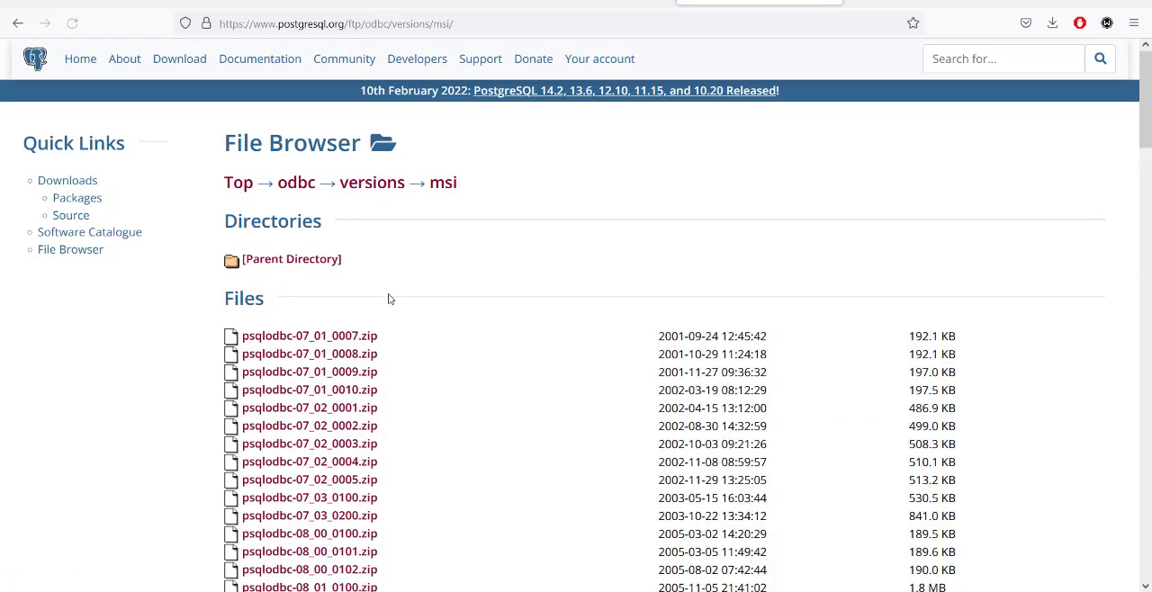
pyautogui.scroll(-15, 546, 291)
pyautogui.scroll(-10, 539, 271)
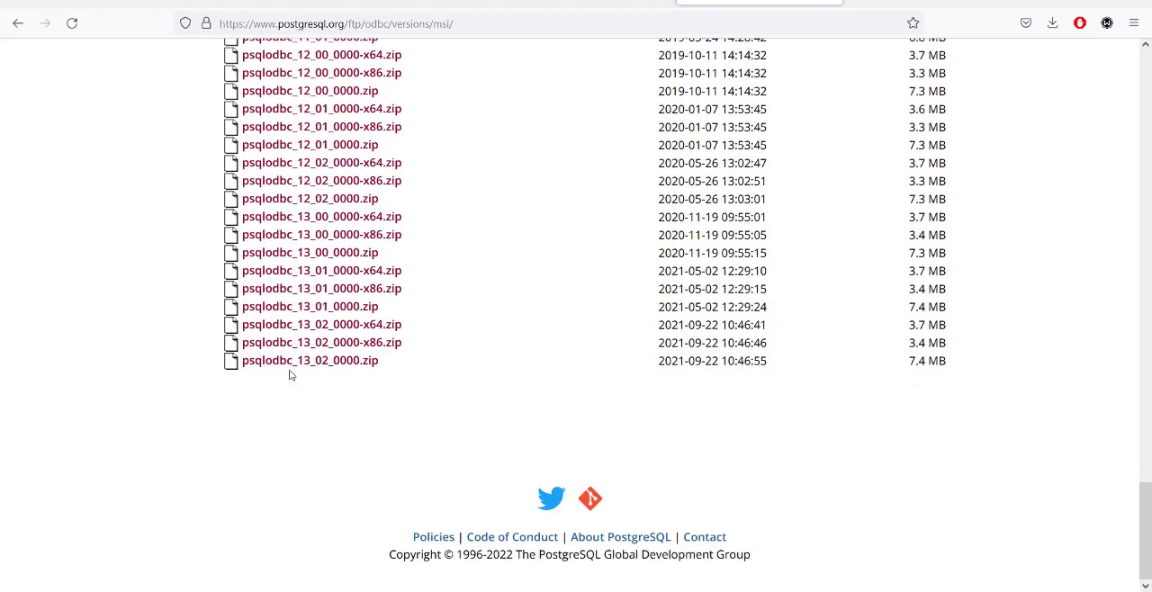
pyautogui.moveTo(654, 371); pyautogui.dragTo(767, 362)
pyautogui.click(756, 364)
# - Search Windows for ODBC, open ODBC Data Sources (32-bit) and clear the browser out of the way
pyautogui.click(105, 584)
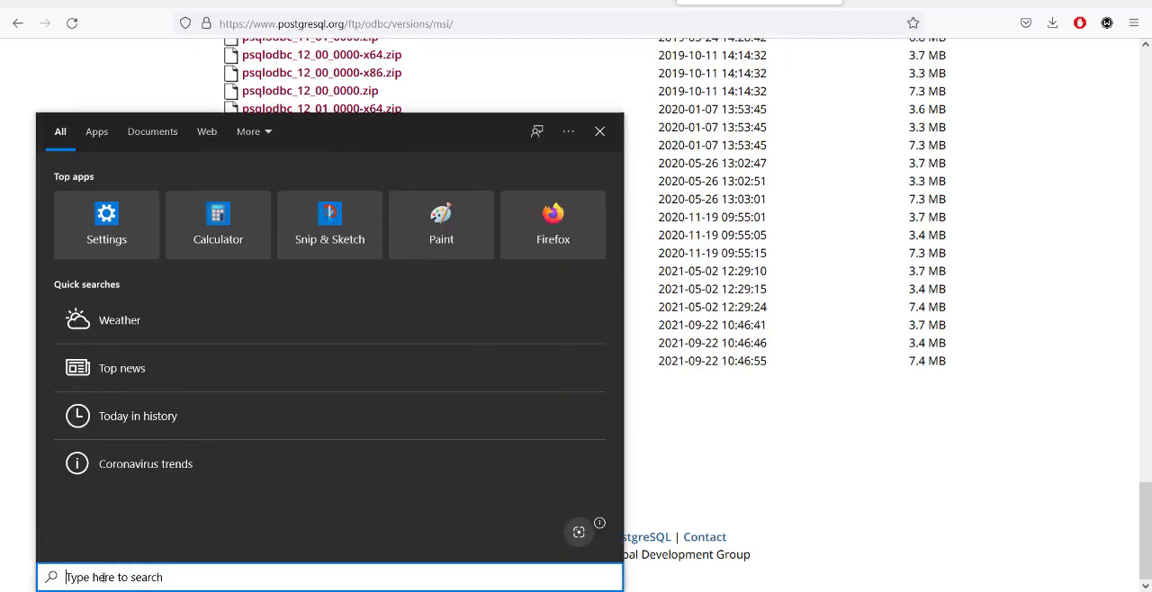
pyautogui.write('ODBC')
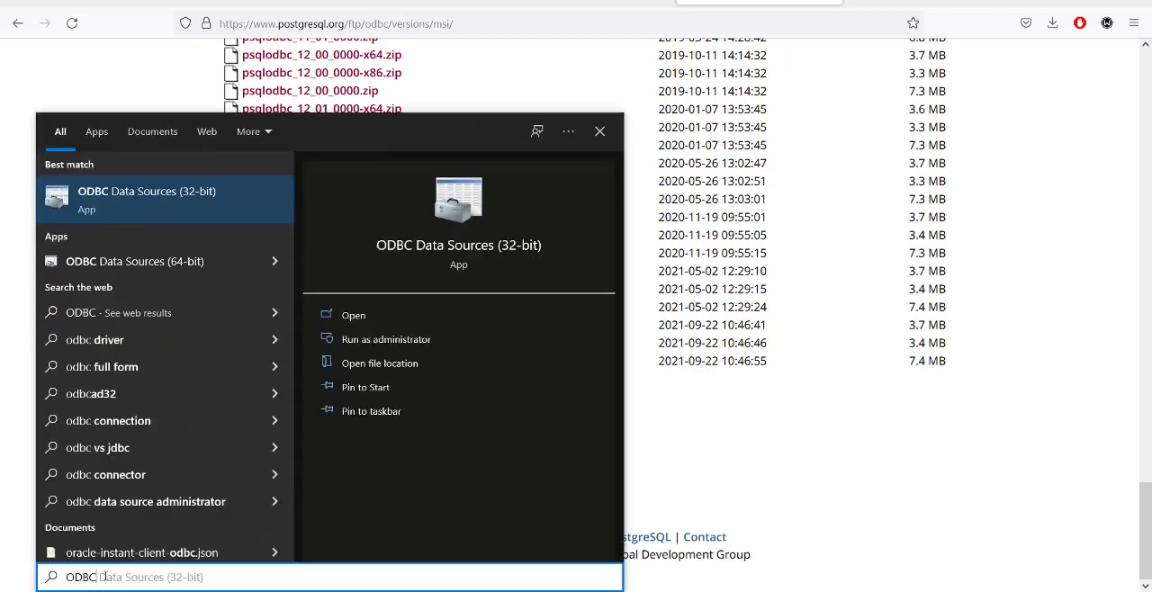
pyautogui.click(353, 315)
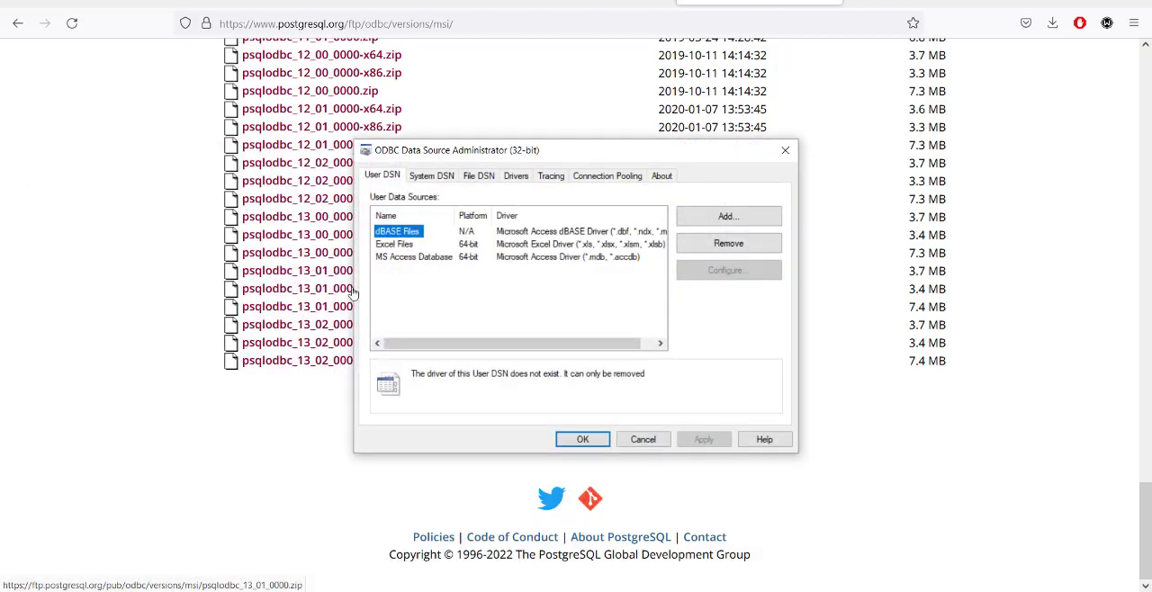
pyautogui.click(1062, 2)
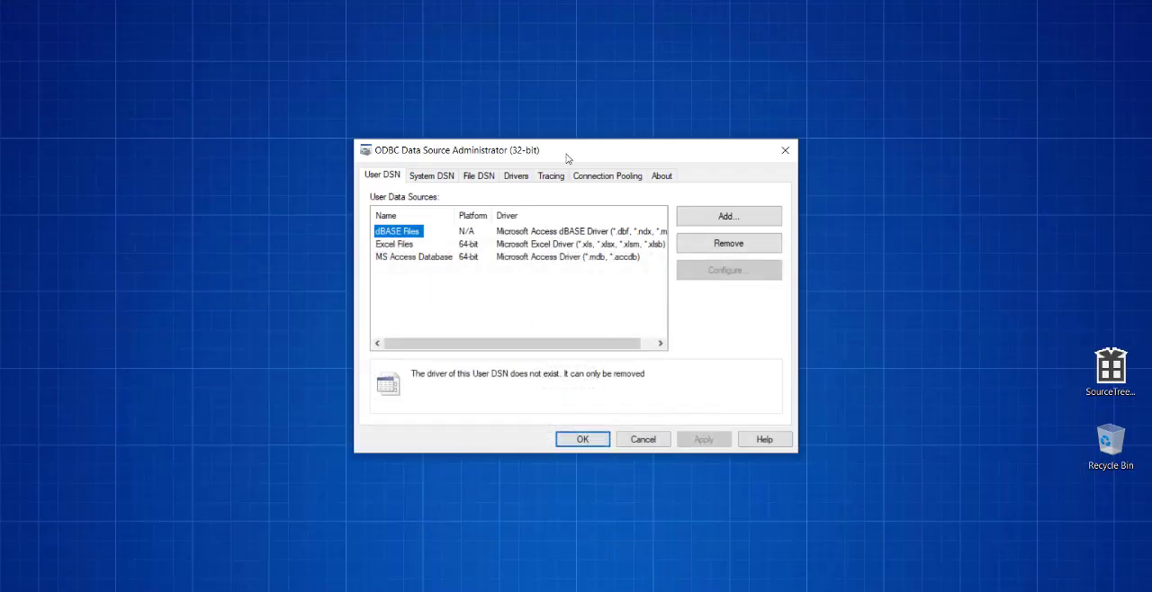
pyautogui.moveTo(567, 160); pyautogui.dragTo(449, 92)
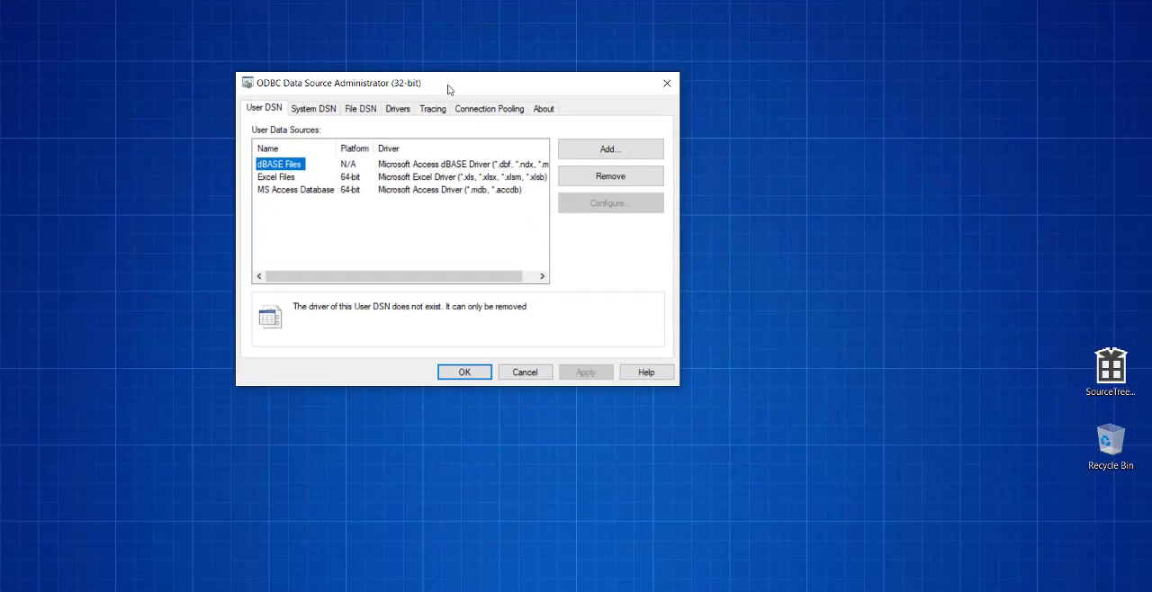
# - Add a new user data source using the PostgreSQL Unicode driver
pyautogui.click(583, 152)
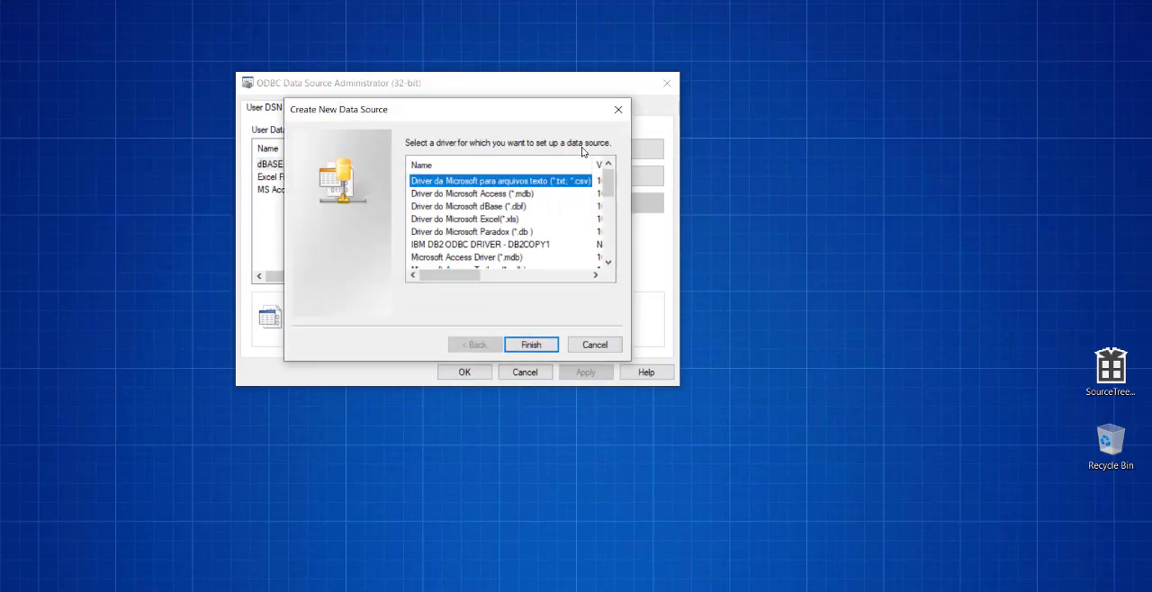
pyautogui.moveTo(608, 185); pyautogui.dragTo(615, 243)
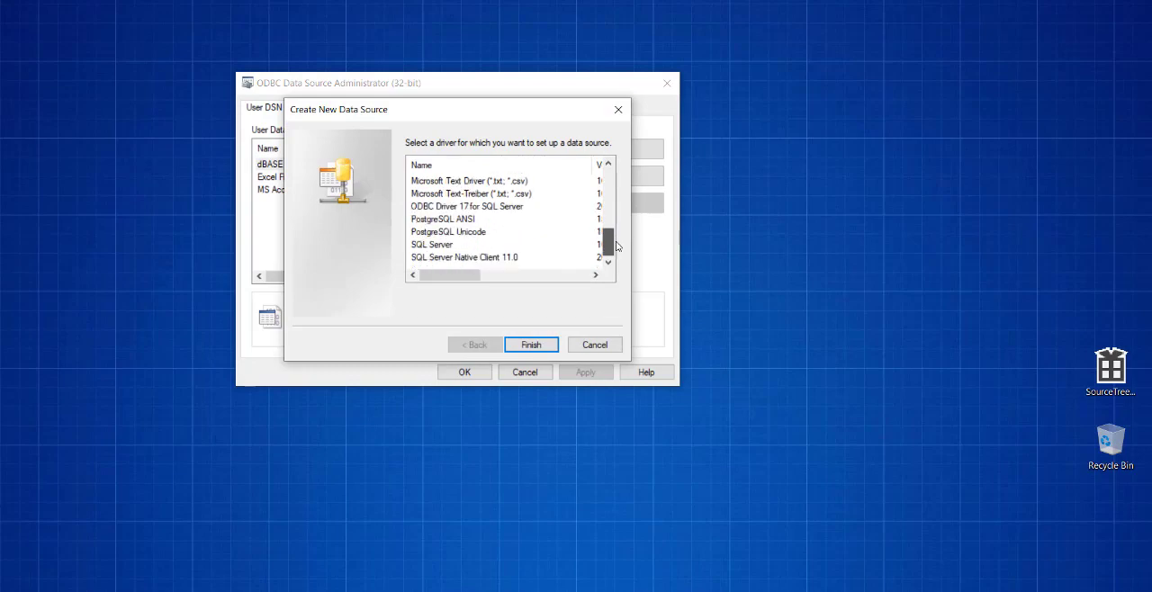
pyautogui.click(477, 234)
pyautogui.click(527, 343)
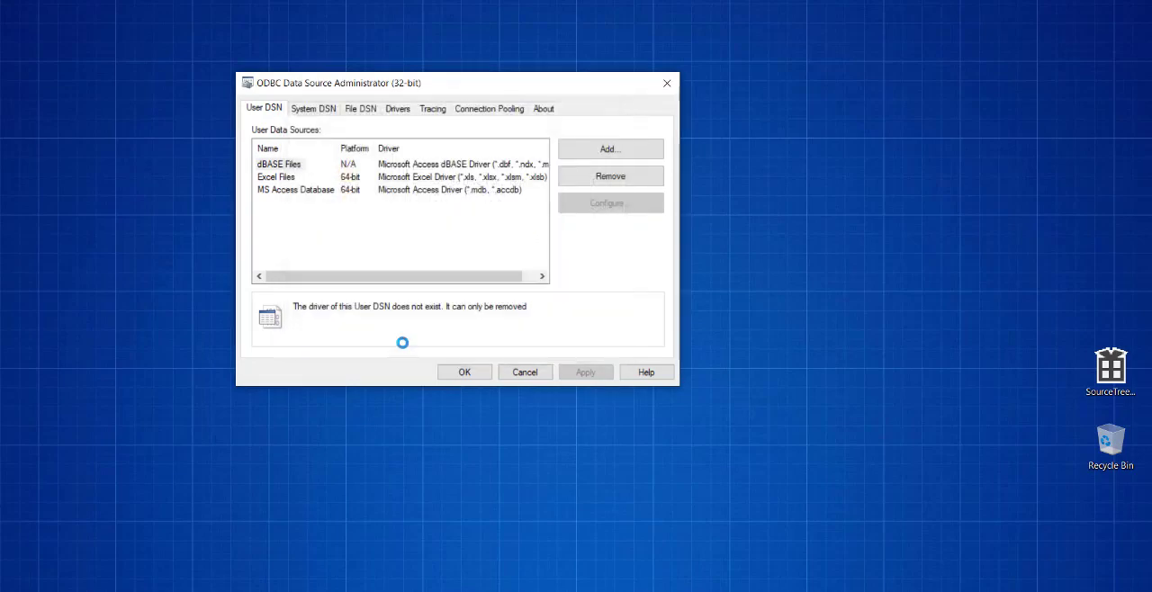
# - Keep the data source name PostgreSQL35W, and set the database to dvdrental and the server to localhost
pyautogui.click(355, 201)
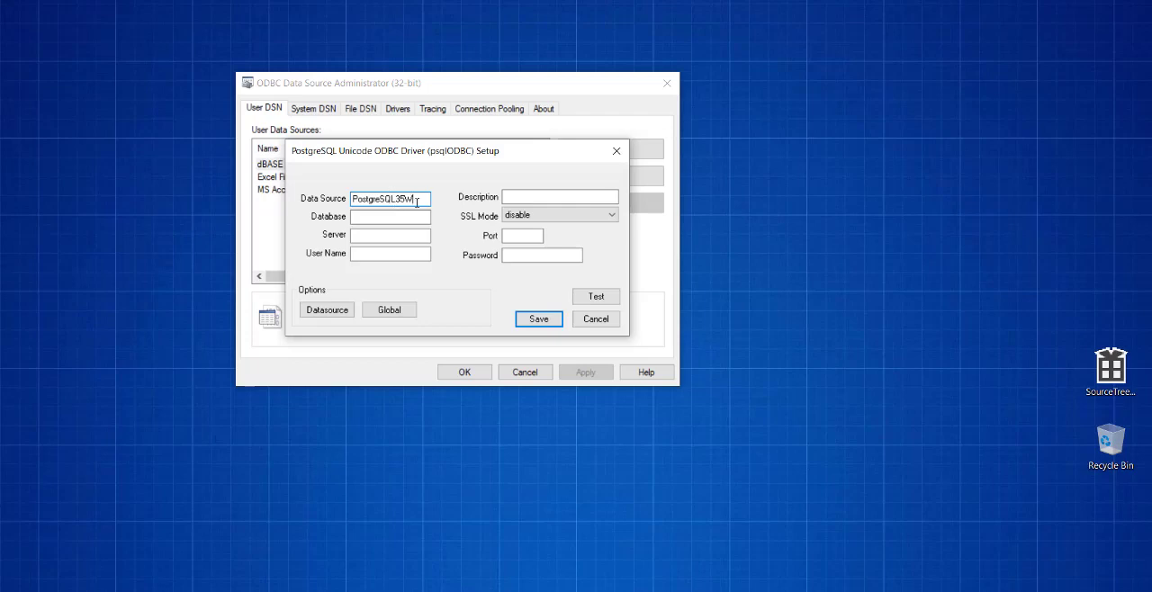
pyautogui.moveTo(417, 202); pyautogui.dragTo(203, 261)
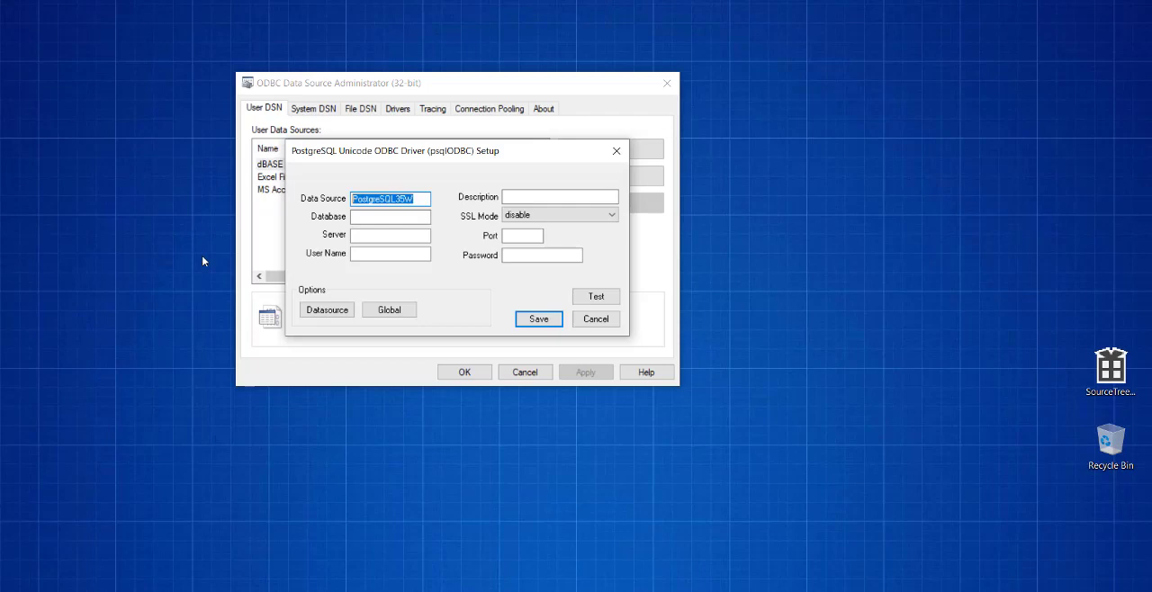
pyautogui.click(406, 216)
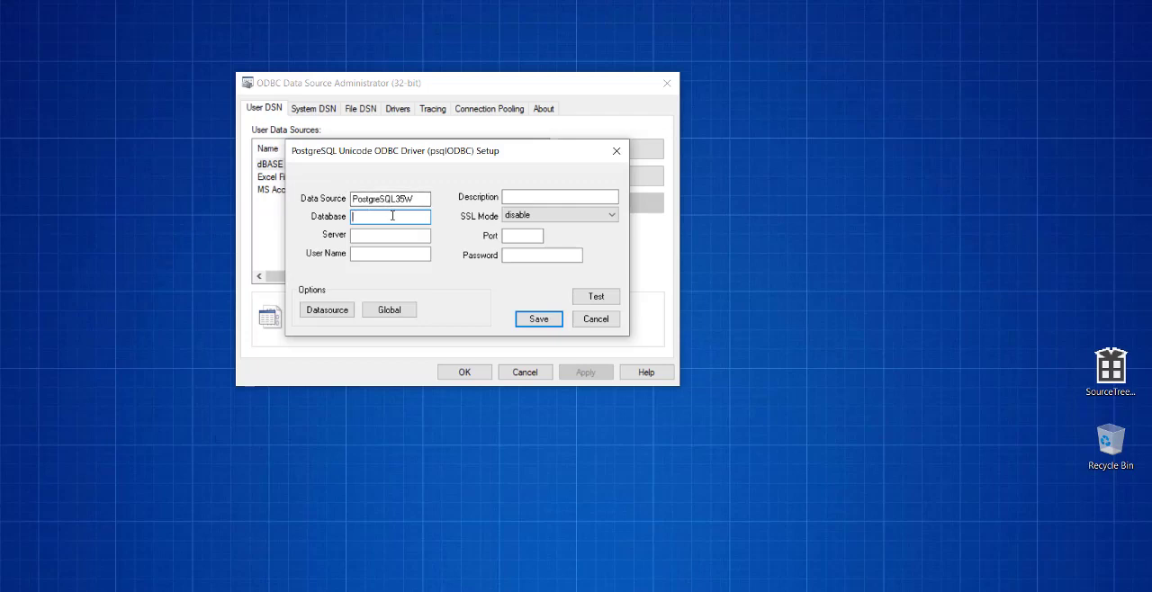
pyautogui.write('dvdrental')
pyautogui.click(380, 235)
pyautogui.write('localhost')
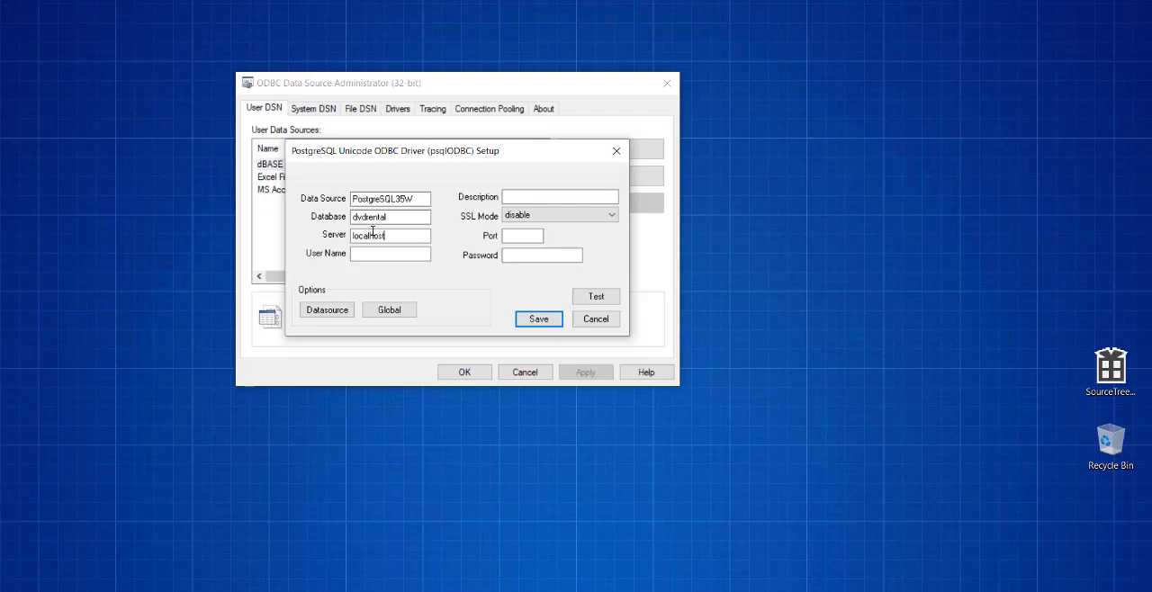
# - Set the data source's server to 127.0.0.1 and its user name to postgres
pyautogui.press('BackSpace')
pyautogui.press('BackSpace')
pyautogui.press('BackSpace')
pyautogui.press('BackSpace')
pyautogui.press('BackSpace')
pyautogui.press('BackSpace')
pyautogui.press('BackSpace')
pyautogui.press('BackSpace')
pyautogui.write('127.0.0')
pyautogui.click(368, 253)
pyautogui.write('postgres')
# - Set the data source's port to 5432 and enter the database password
pyautogui.click(513, 238)
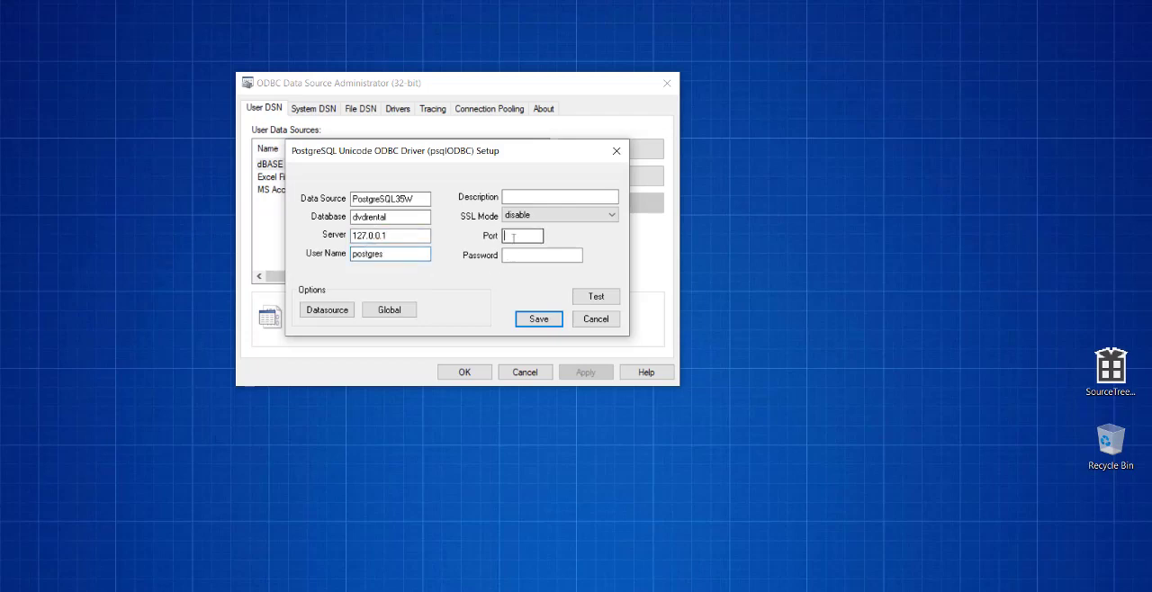
pyautogui.write('5432')
pyautogui.click(522, 256)
pyautogui.write('12345678')
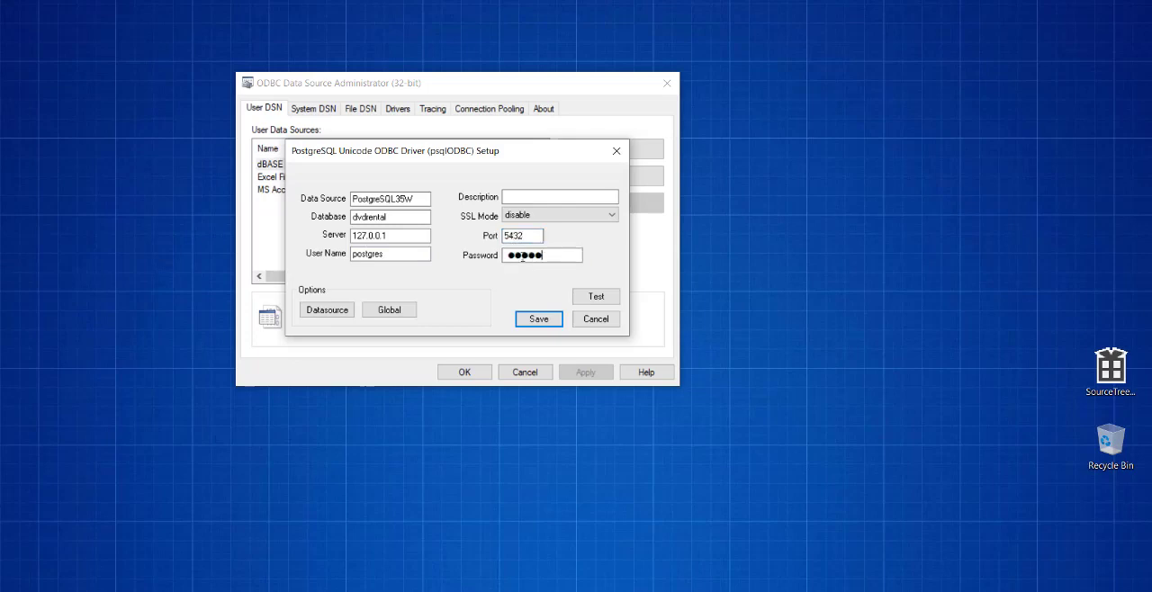
# - Test the PostgreSQL connection, save the data source and close the ODBC administrator with the changes kept
pyautogui.click(591, 298)
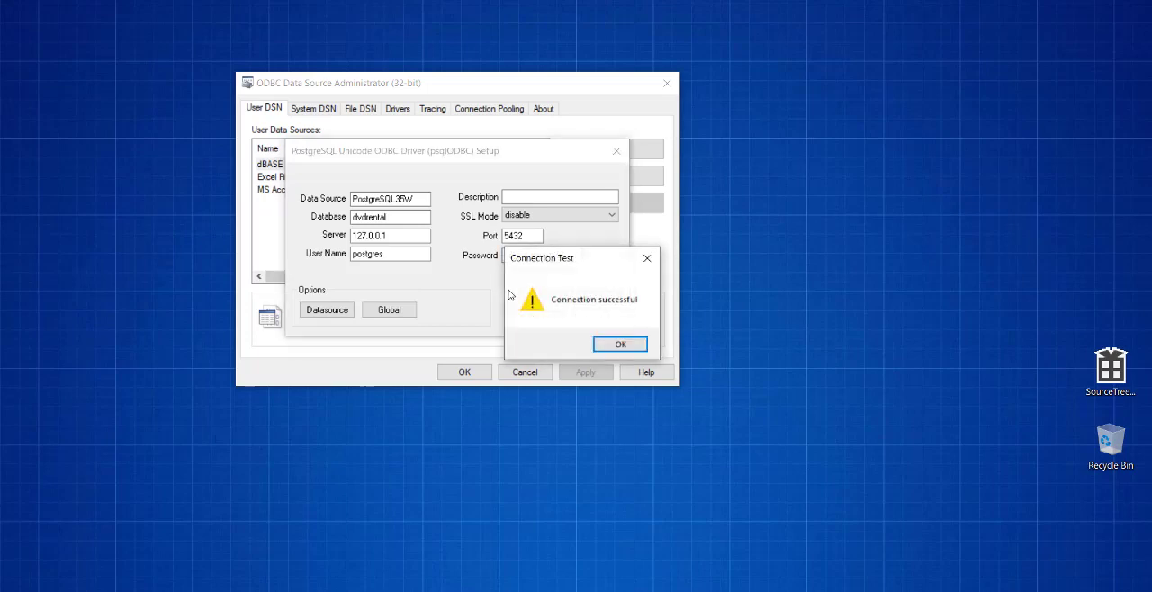
pyautogui.click(620, 344)
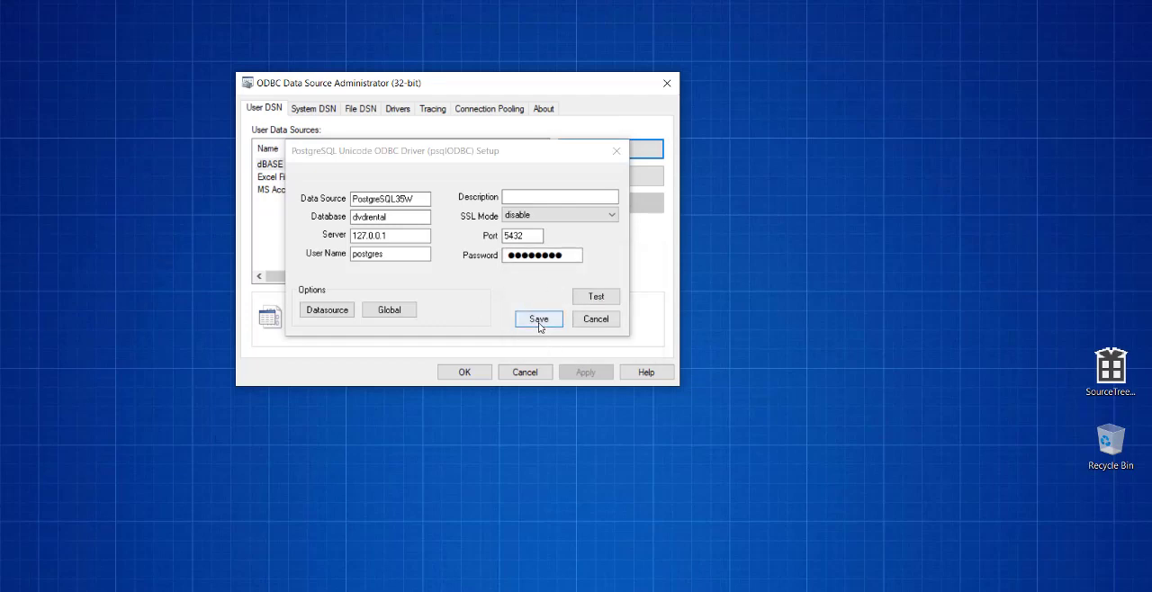
pyautogui.click(539, 321)
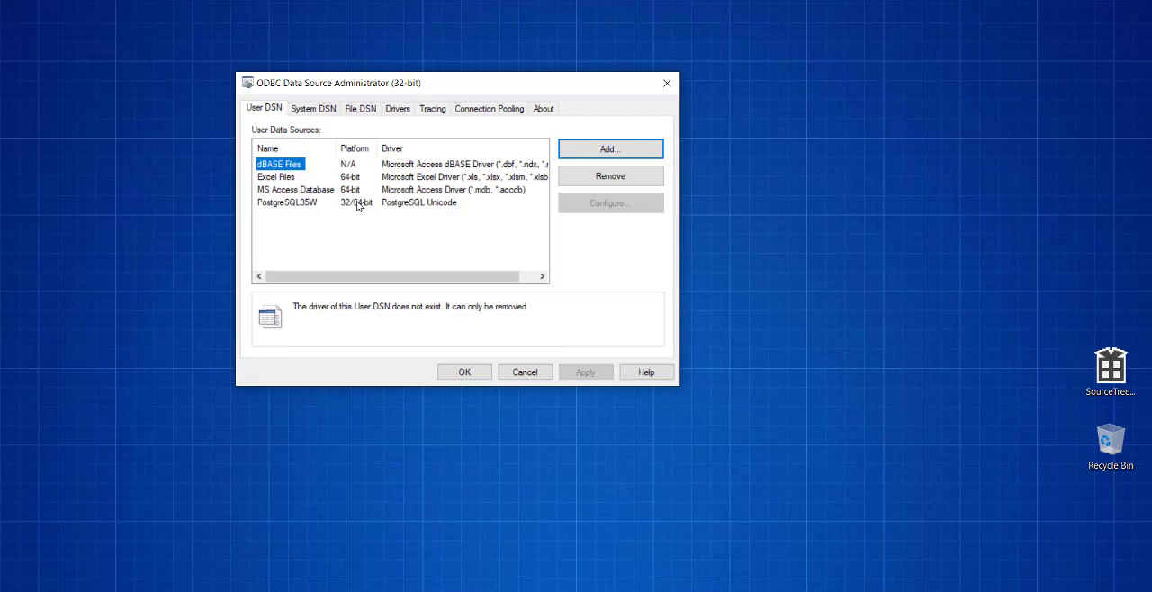
pyautogui.click(459, 372)
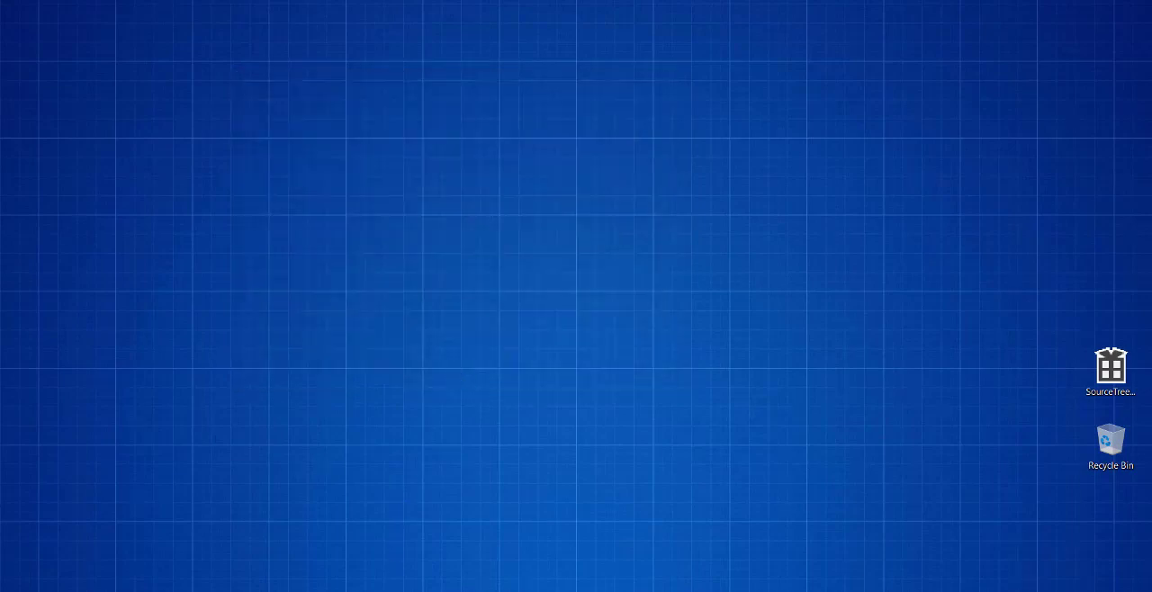
# - Switch to SQL Server Management Studio and examine the linked server providers under Server Objects
pyautogui.click(630, 591)
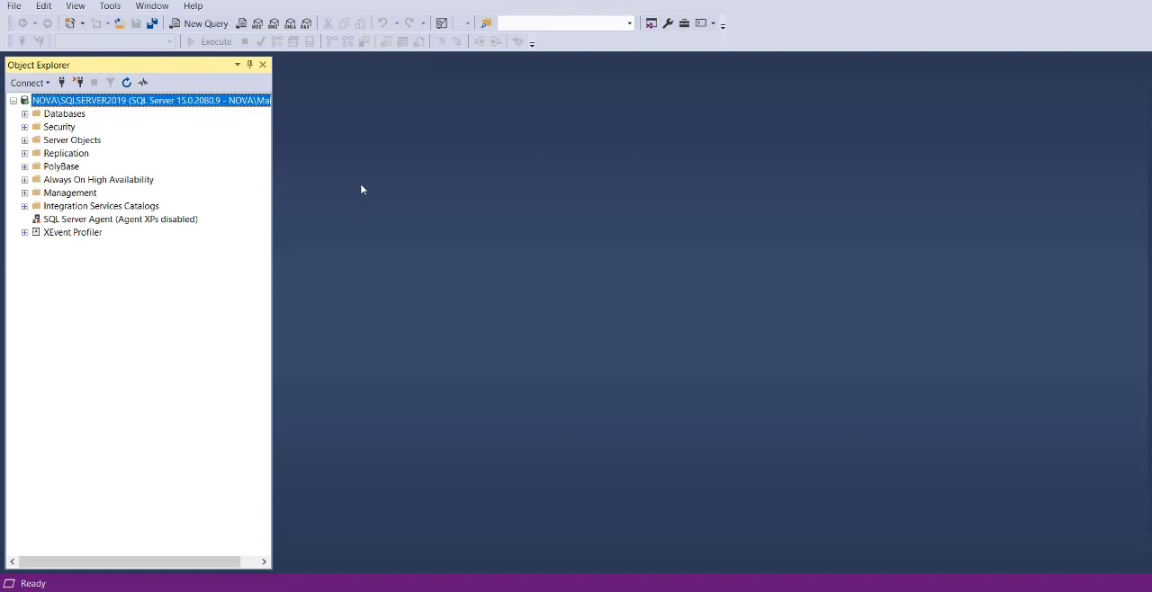
pyautogui.click(25, 140)
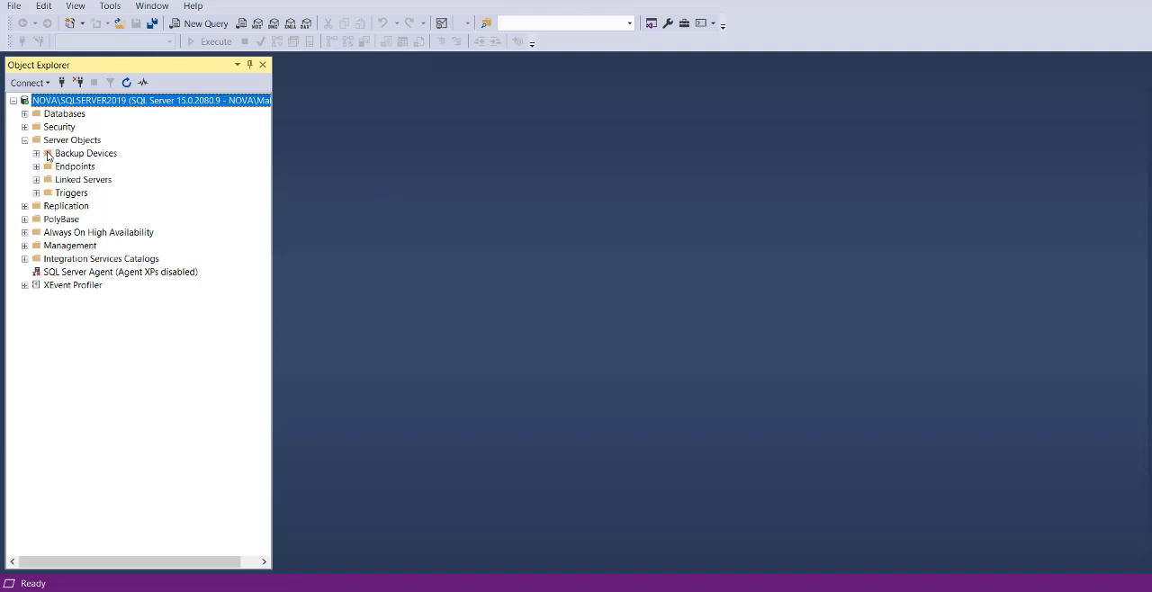
pyautogui.click(36, 180)
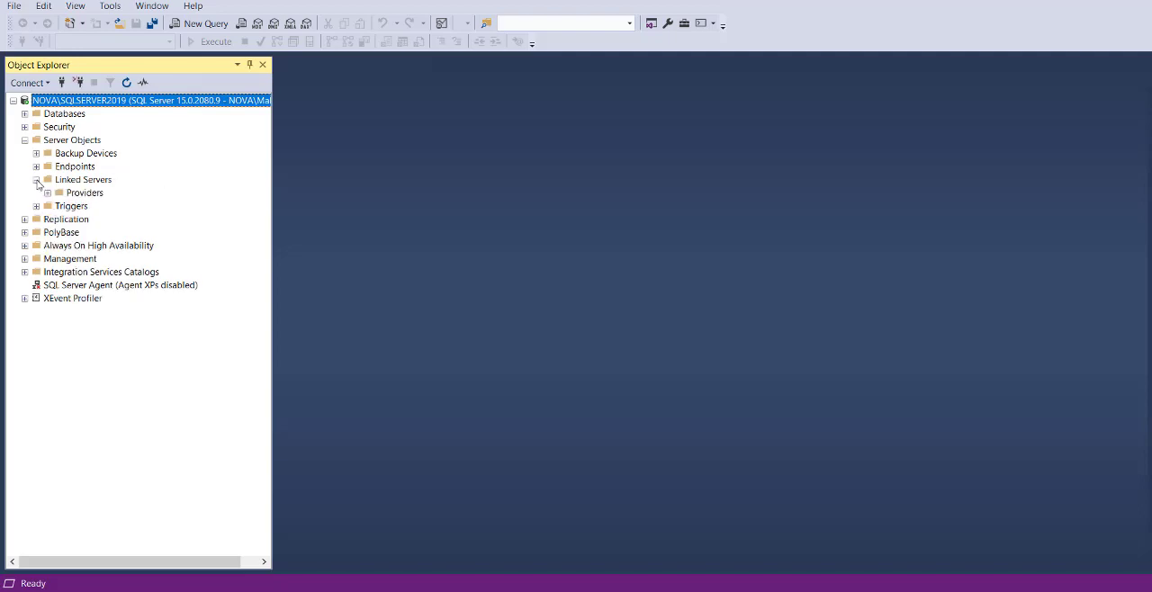
pyautogui.click(47, 192)
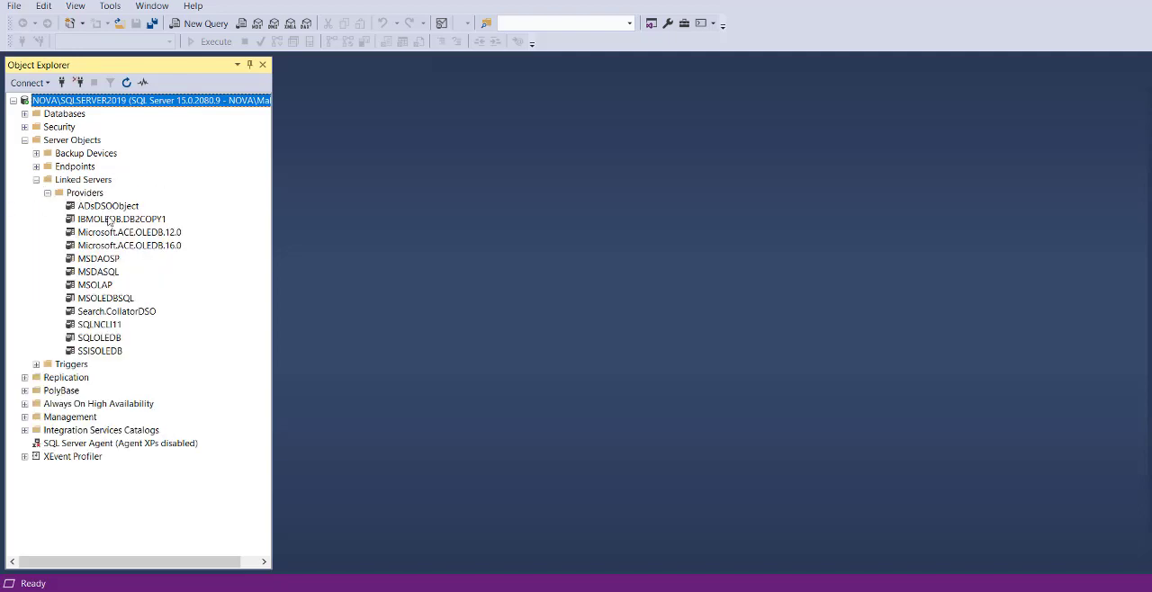
pyautogui.click(47, 193)
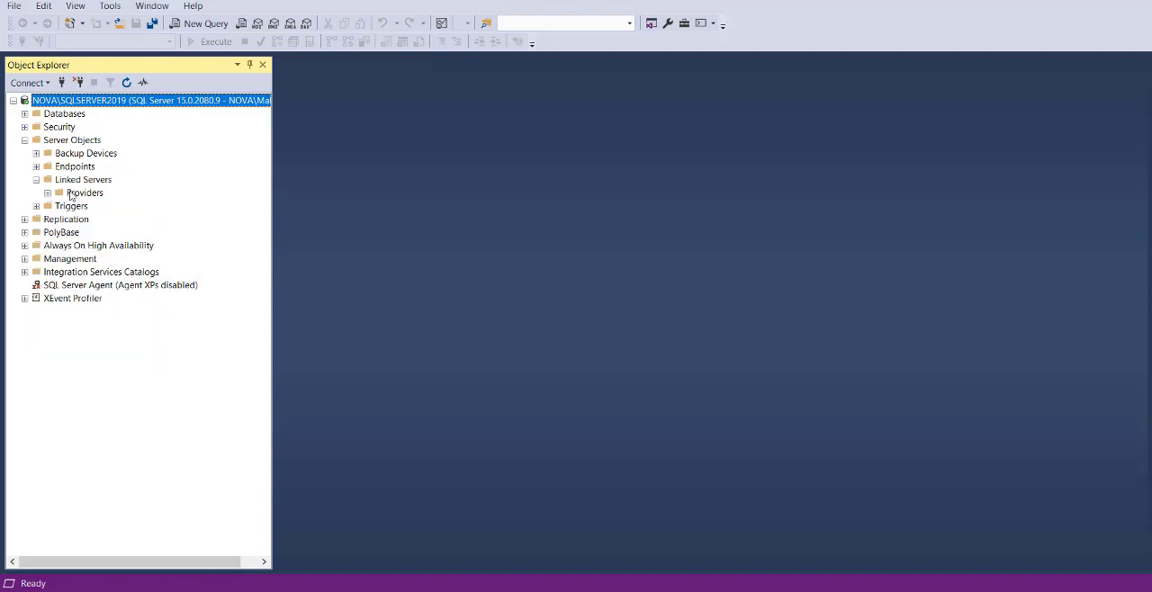
# - Start a new linked server under Server Objects and name it DVDRENTAL
pyautogui.rightClick(80, 181)
pyautogui.click(126, 189)
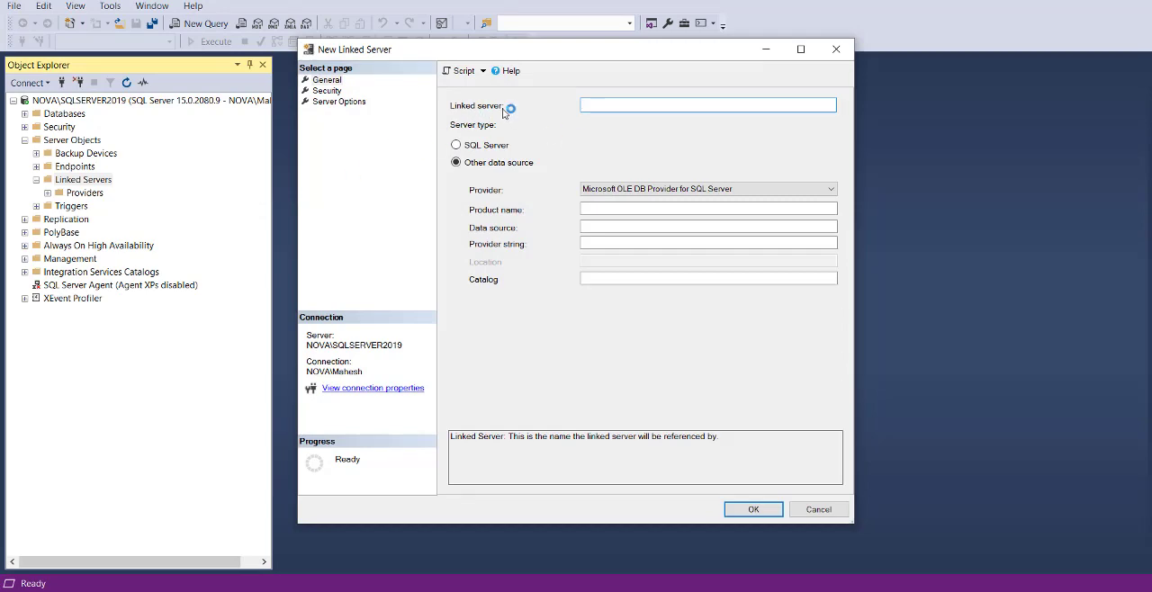
pyautogui.click(596, 101)
pyautogui.write('POST')
pyautogui.press('BackSpace')
pyautogui.press('BackSpace')
pyautogui.press('BackSpace')
pyautogui.write('DVER')
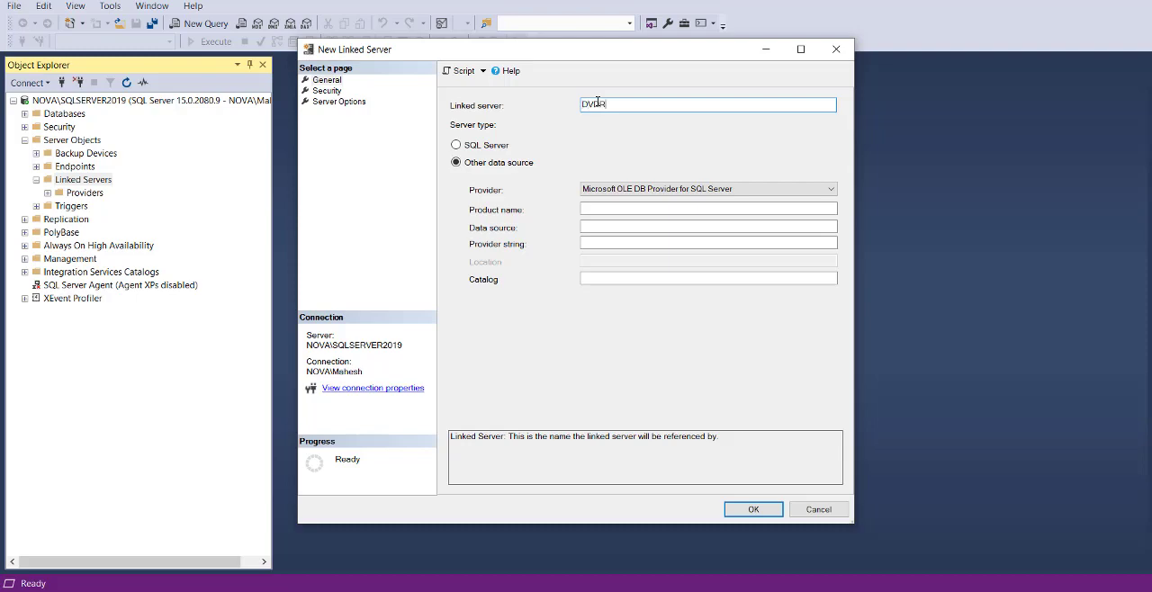
pyautogui.write('ENTAL')
# - Set the linked server's provider to Microsoft OLE DB Provider for ODBC Drivers and its product name to PostgreSQL DB
pyautogui.click(657, 191)
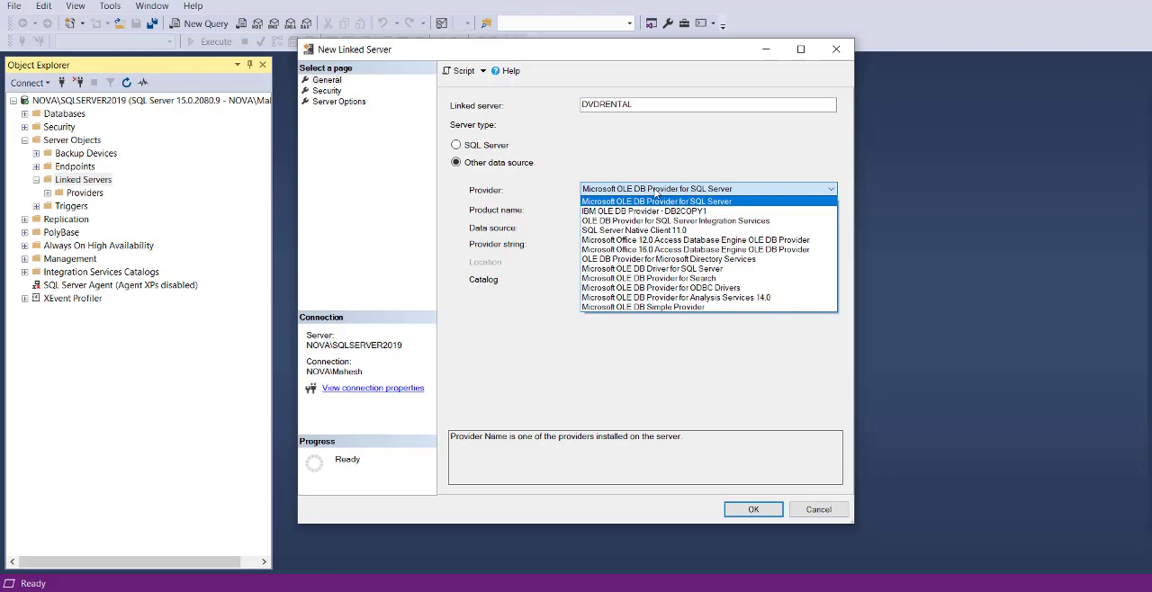
pyautogui.click(673, 288)
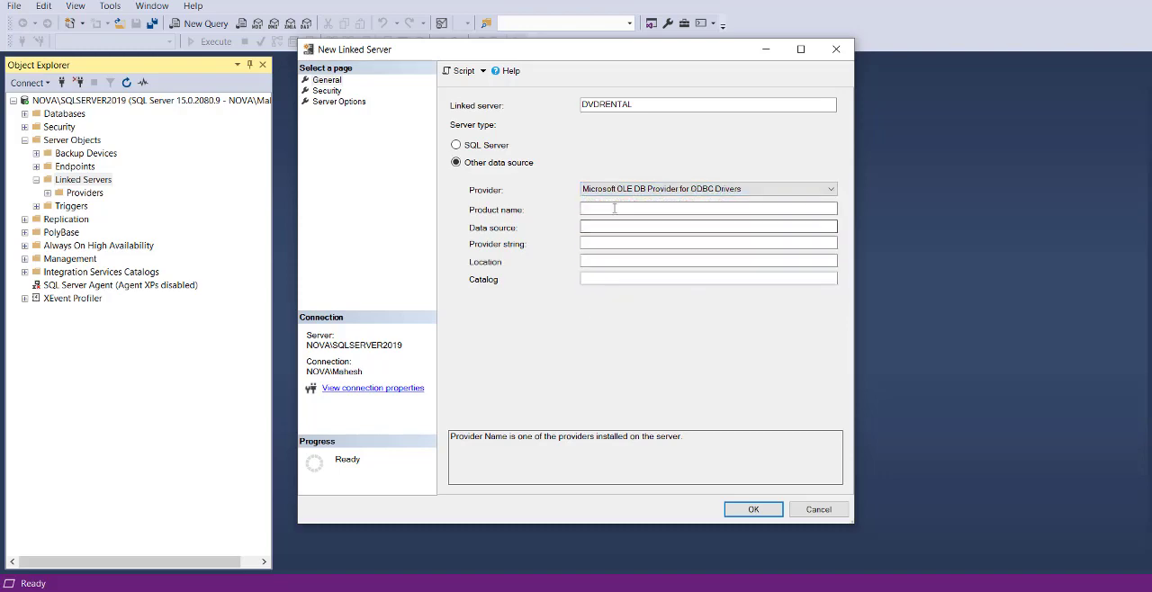
pyautogui.click(612, 212)
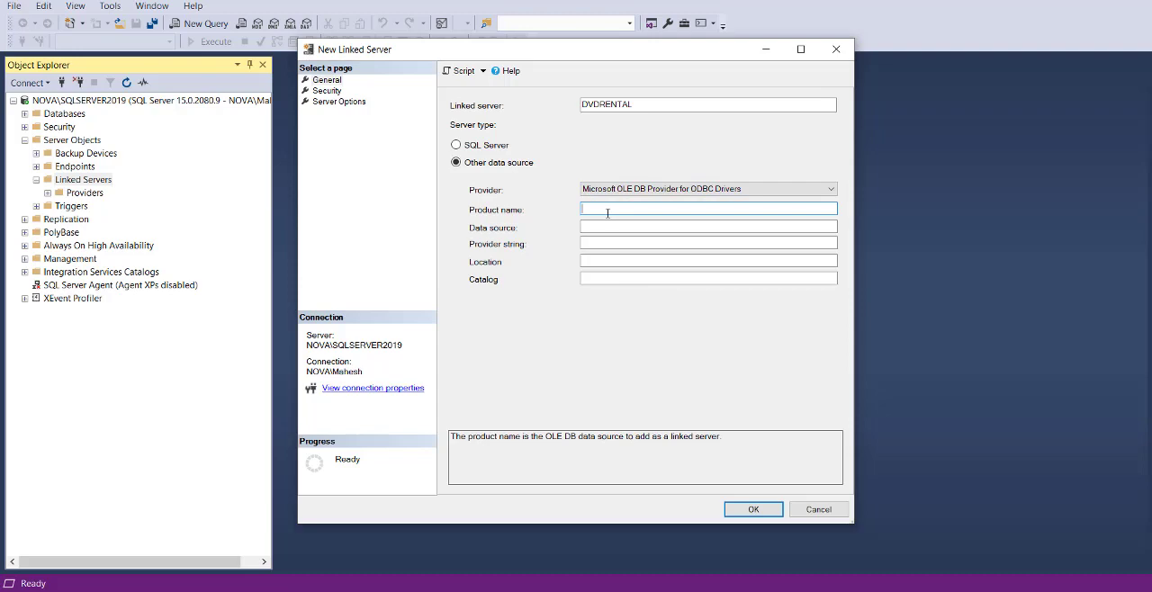
pyautogui.write('Postgres')
pyautogui.write('SQL DB')
# - Search Windows for ODBC, open ODBC Data Sources (32-bit) and view the PostgreSQL35W configuration to check its name
pyautogui.click(652, 228)
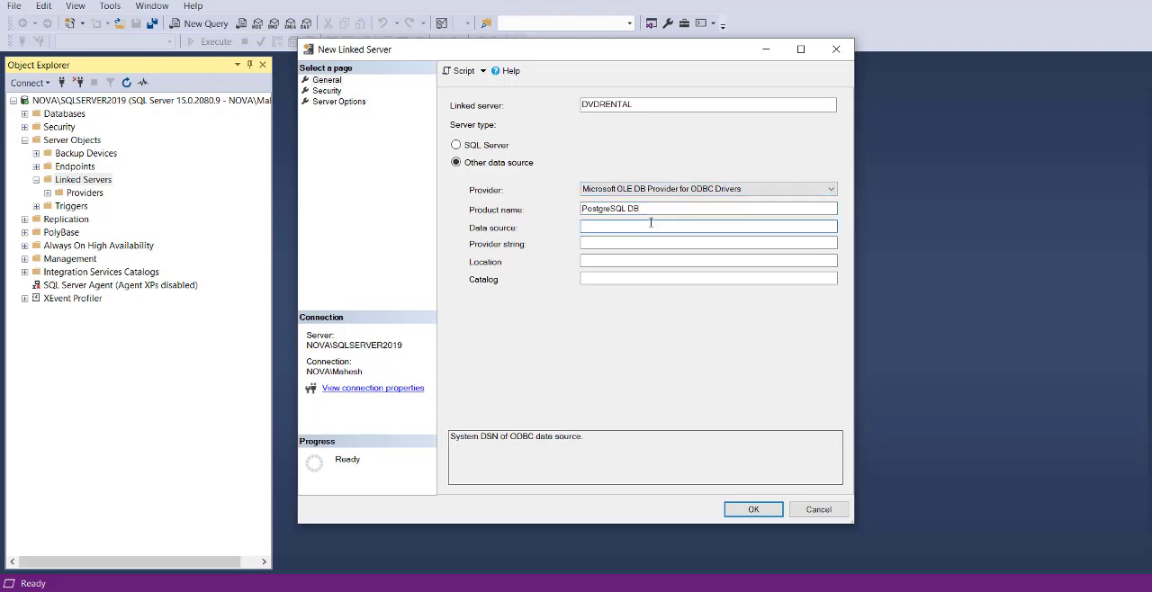
pyautogui.click(72, 581)
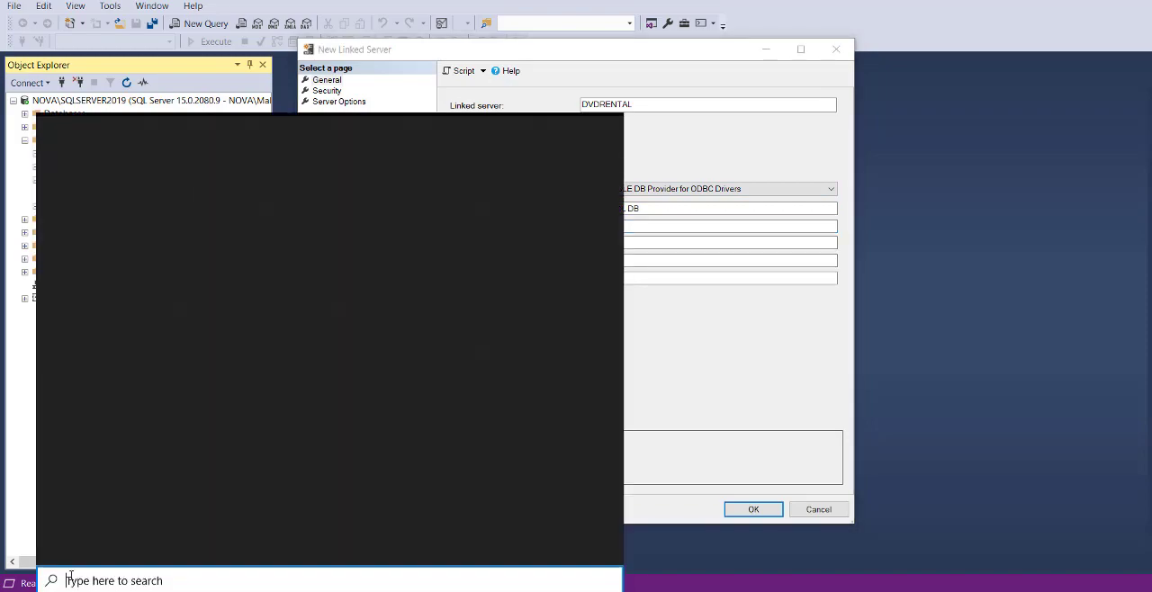
pyautogui.write('ODBC')
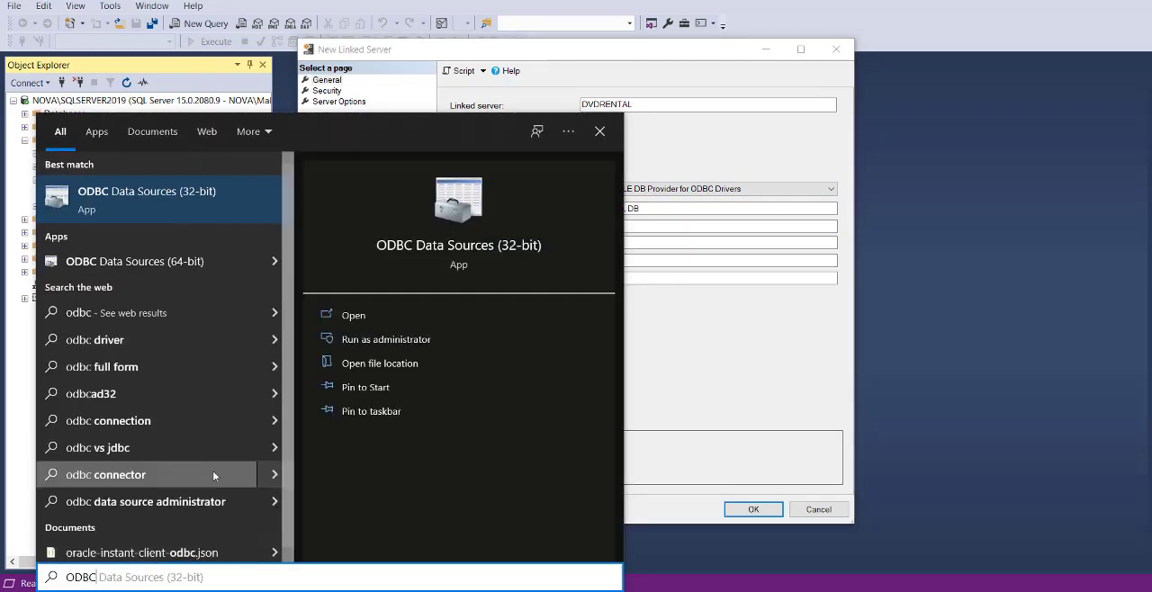
pyautogui.click(352, 315)
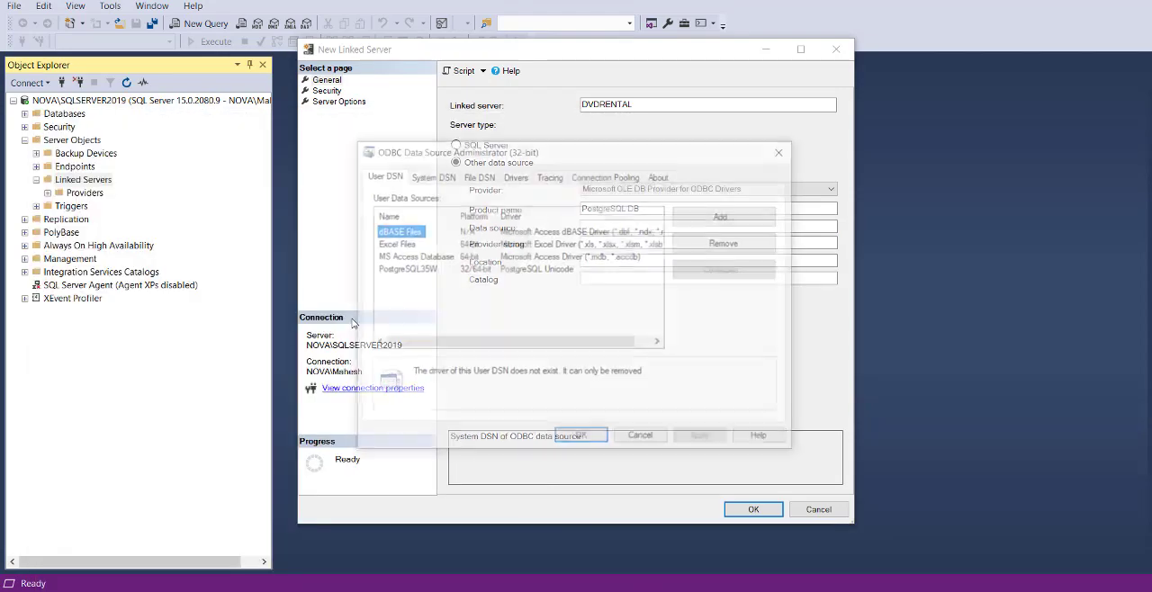
pyautogui.click(409, 272)
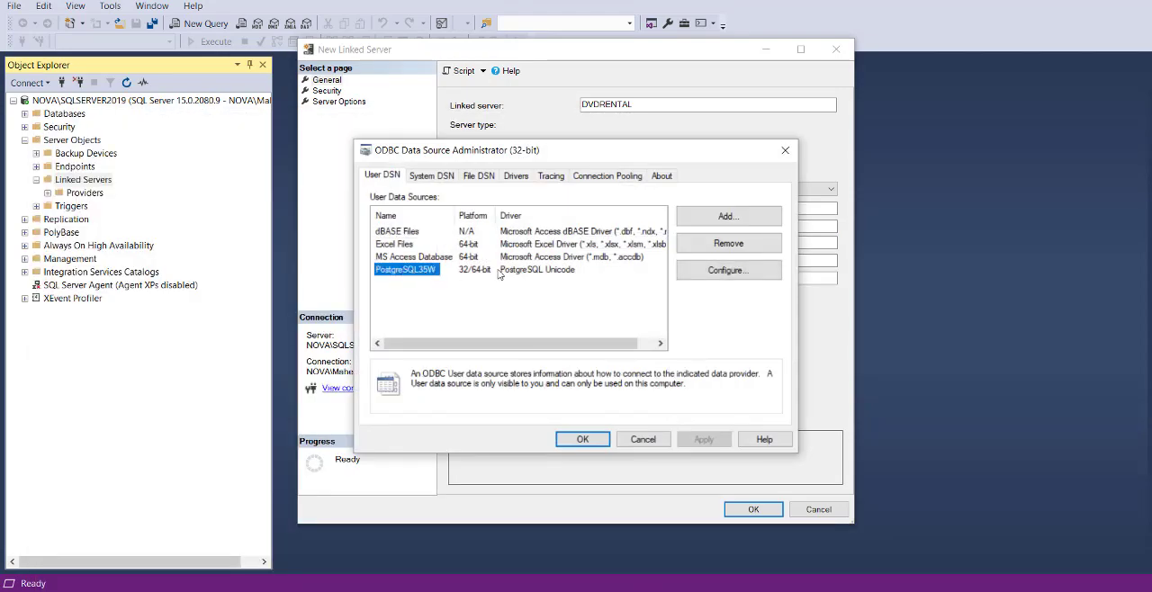
pyautogui.click(689, 278)
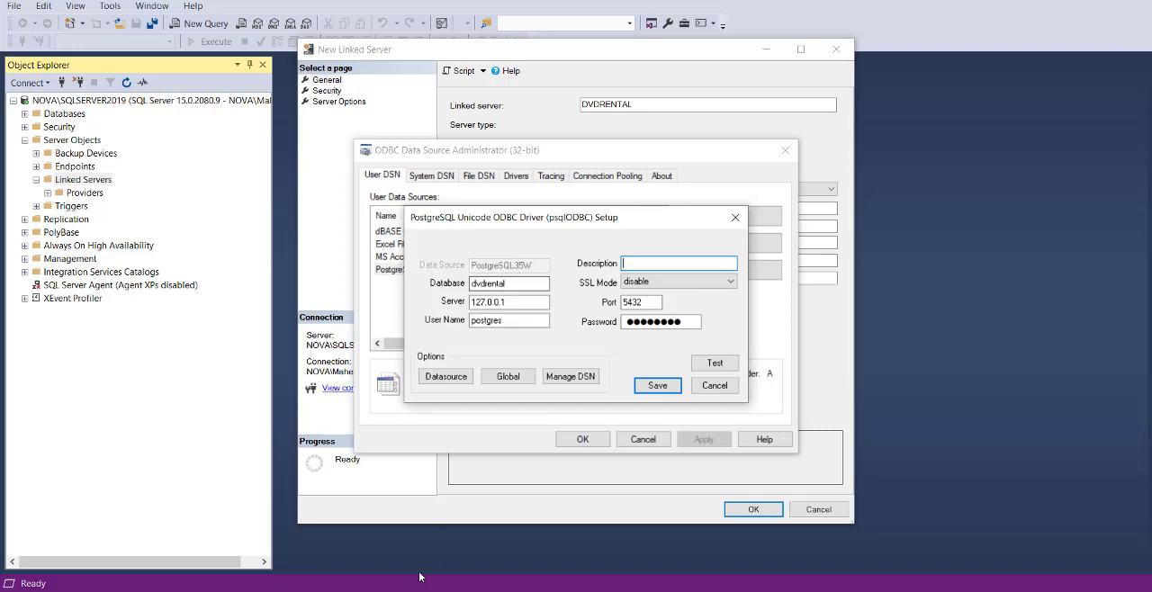
# - Return to the new linked server and enter POSTGRESQL35W as its data source
pyautogui.click(391, 591)
pyautogui.click(461, 548)
pyautogui.click(594, 226)
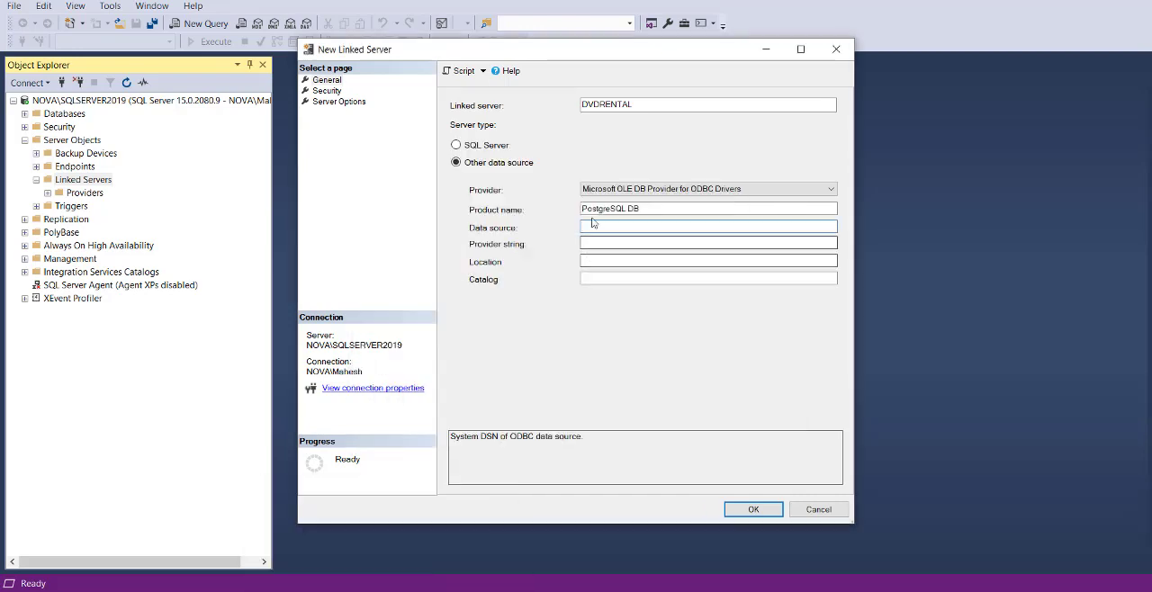
pyautogui.write('Pos')
pyautogui.write('TGRESQL')
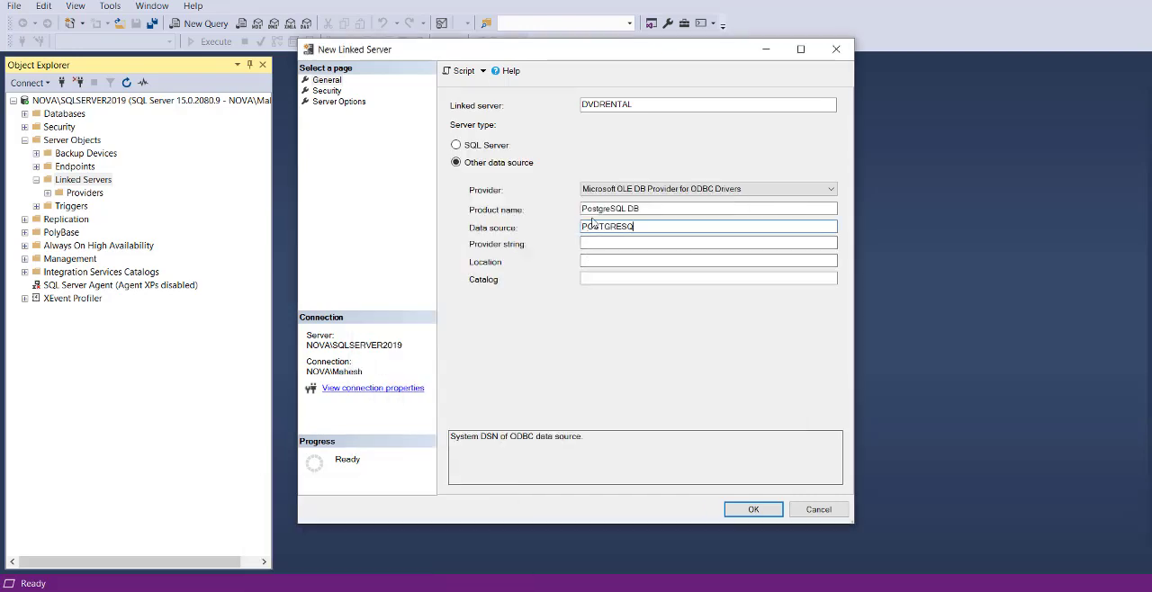
pyautogui.write('35')
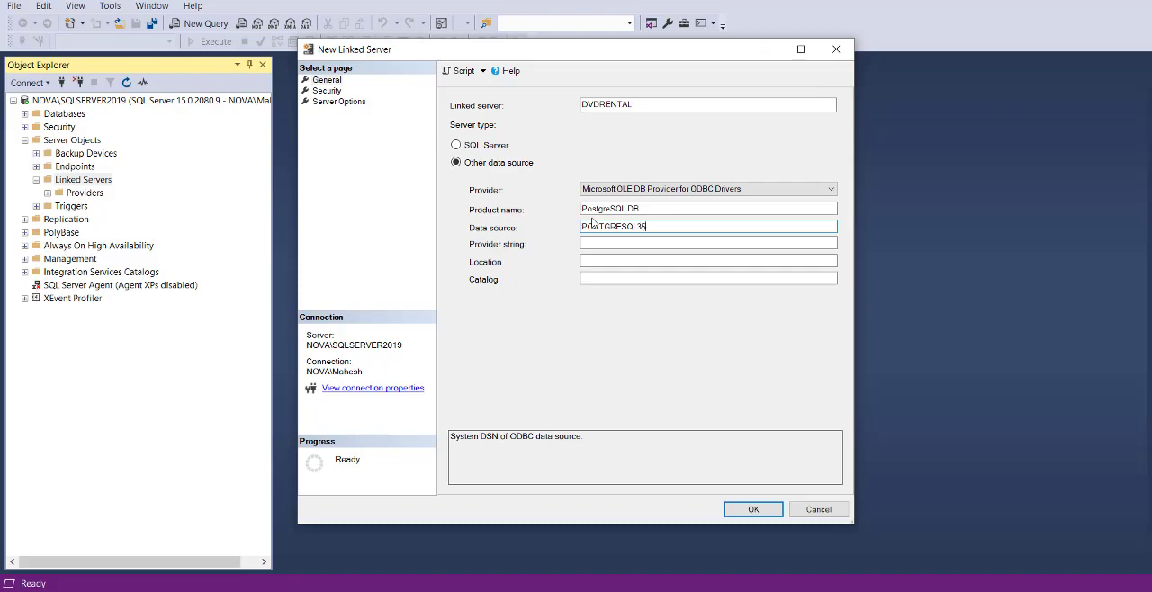
pyautogui.write('W')
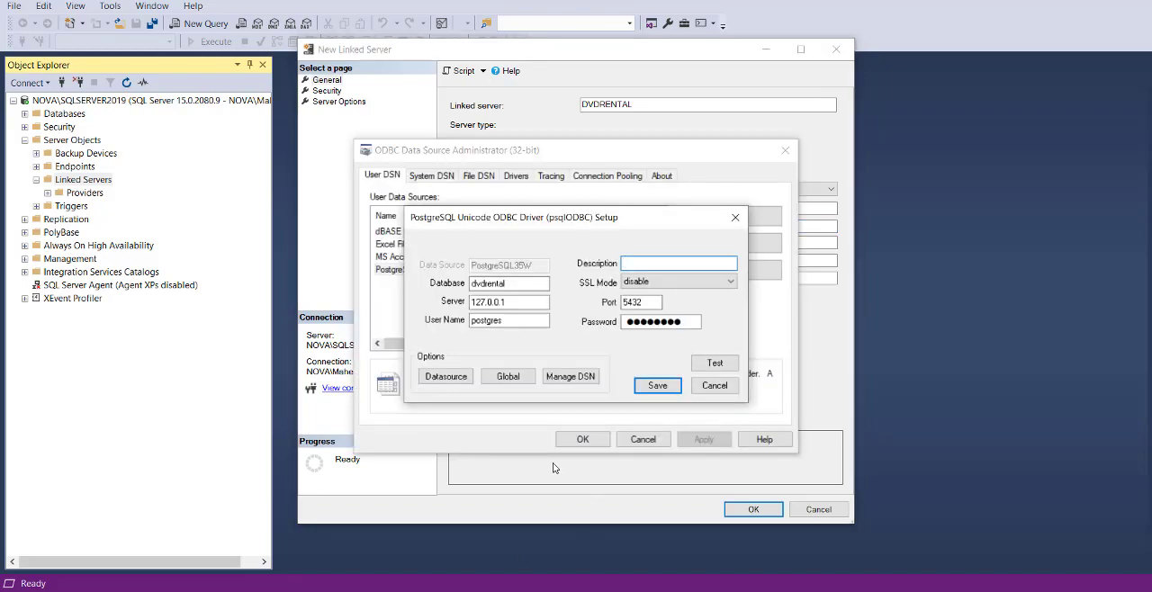
# - Compare the data source name with the ODBC setup and correct its capitalization to PostgreSQL35W in the linked server
pyautogui.click(389, 591)
pyautogui.click(439, 579)
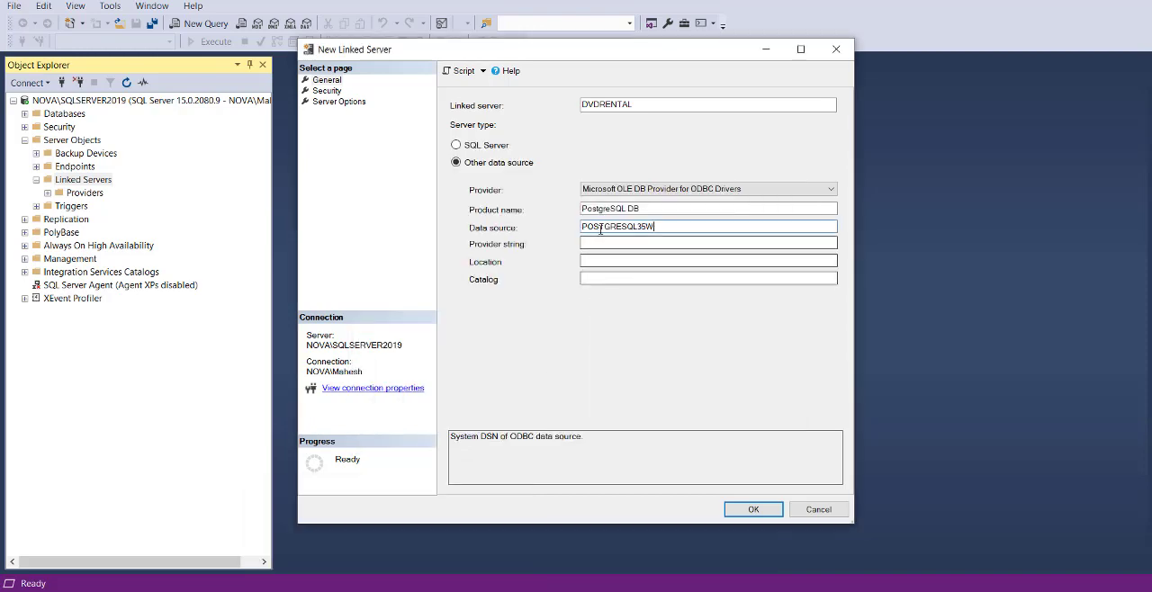
pyautogui.moveTo(586, 227); pyautogui.dragTo(638, 225)
pyautogui.press('BackSpace')
pyautogui.write('ostgresql')
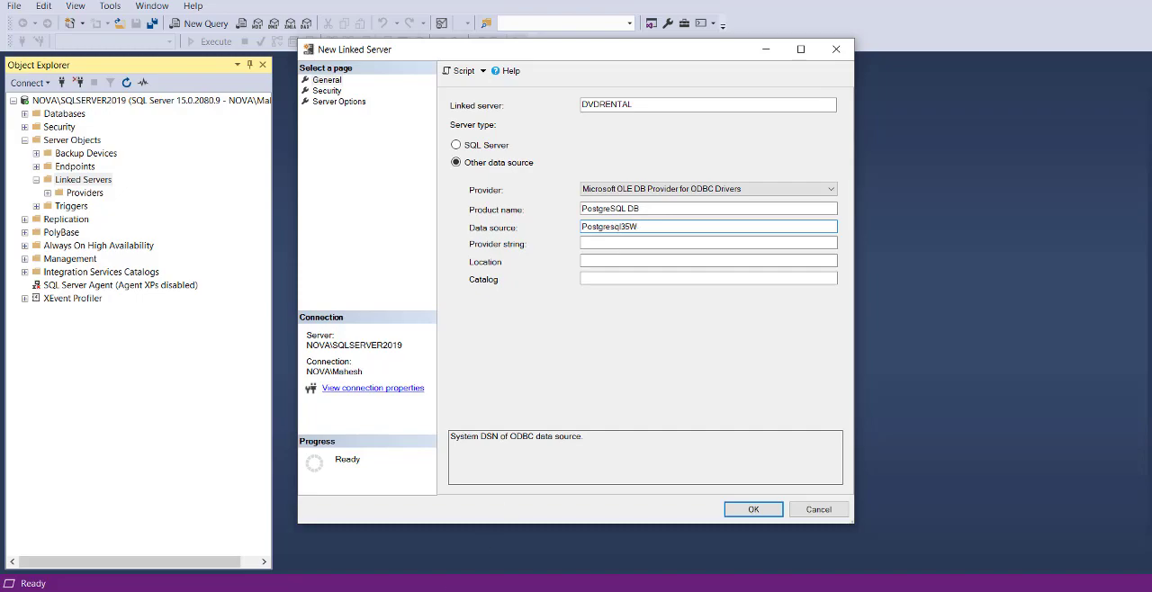
pyautogui.click(439, 591)
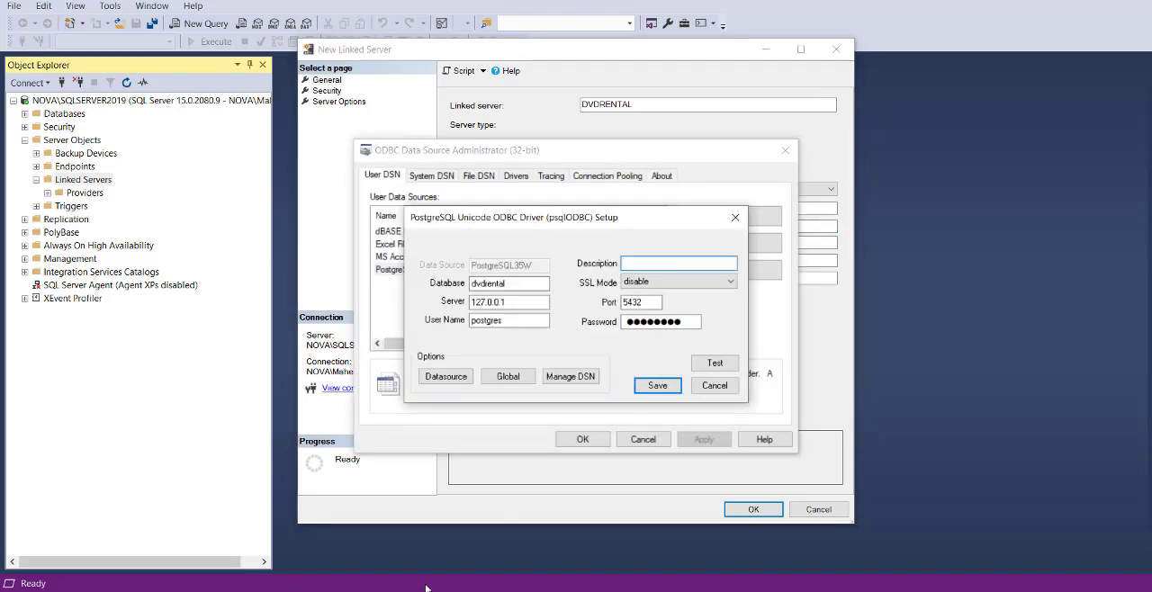
pyautogui.click(388, 591)
pyautogui.click(511, 497)
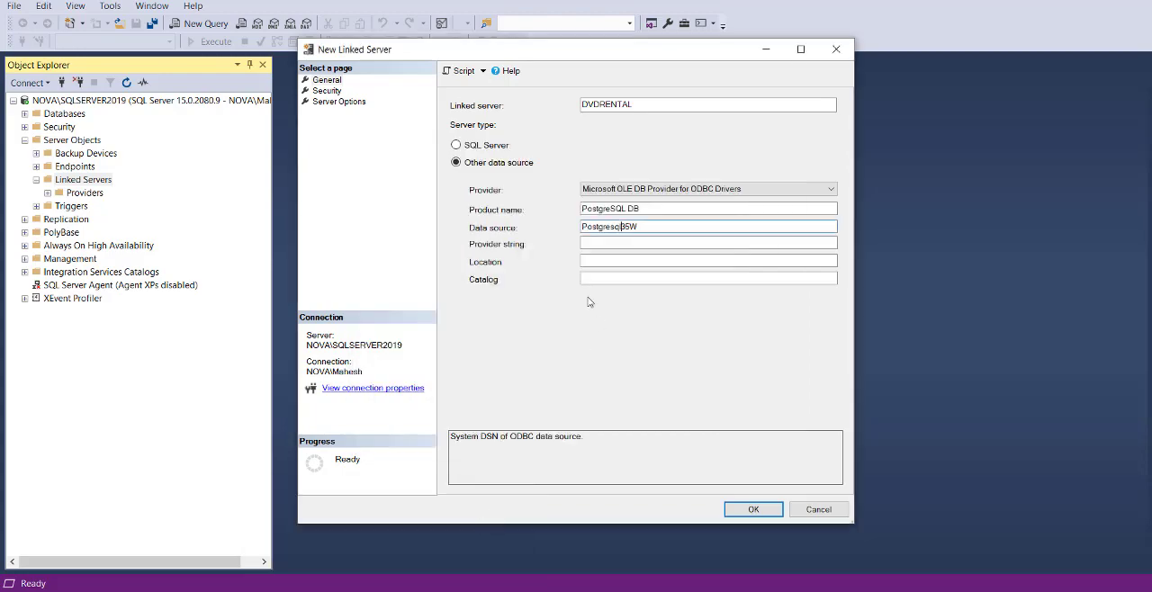
pyautogui.moveTo(611, 230); pyautogui.dragTo(624, 227)
pyautogui.write('SQL')
pyautogui.click(640, 244)
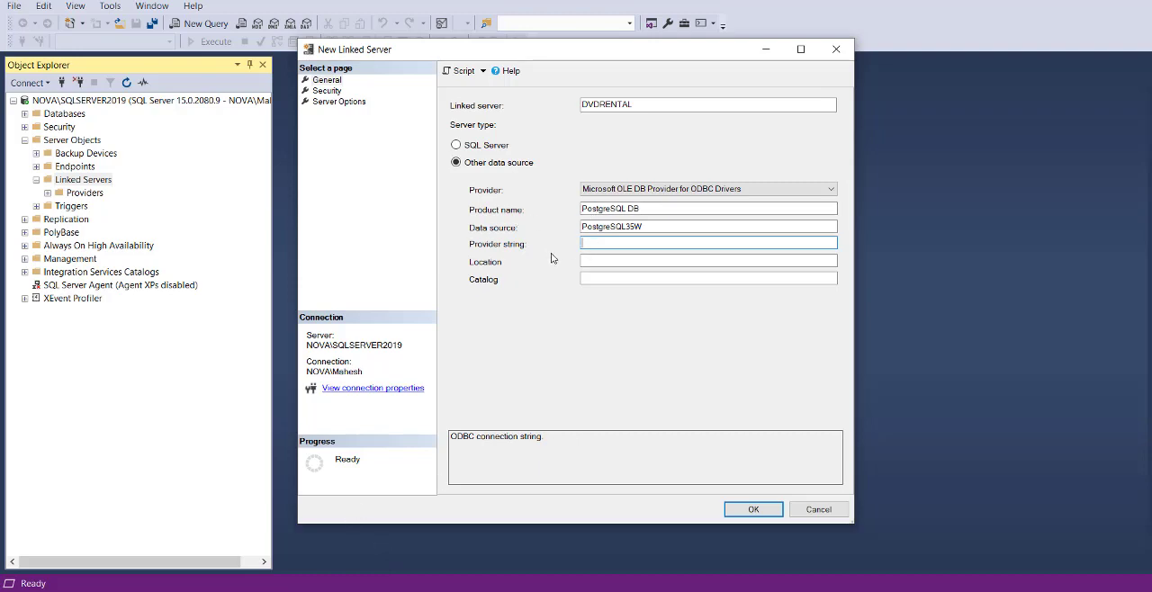
# - Review the new linked server's security, server options and general settings, and return to the security settings
pyautogui.click(333, 91)
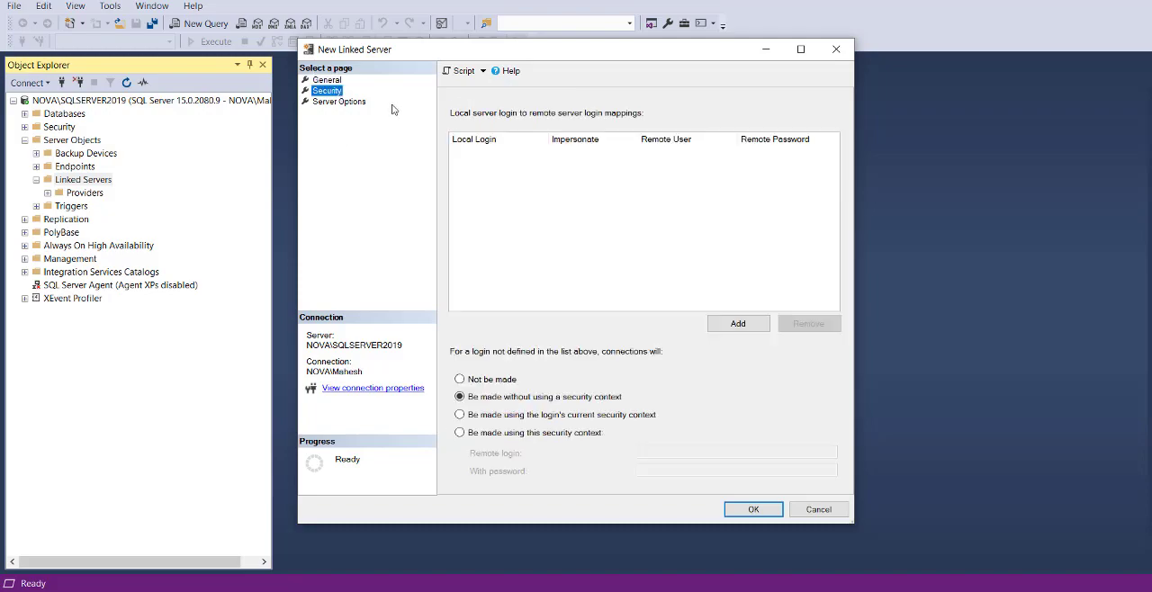
pyautogui.click(347, 103)
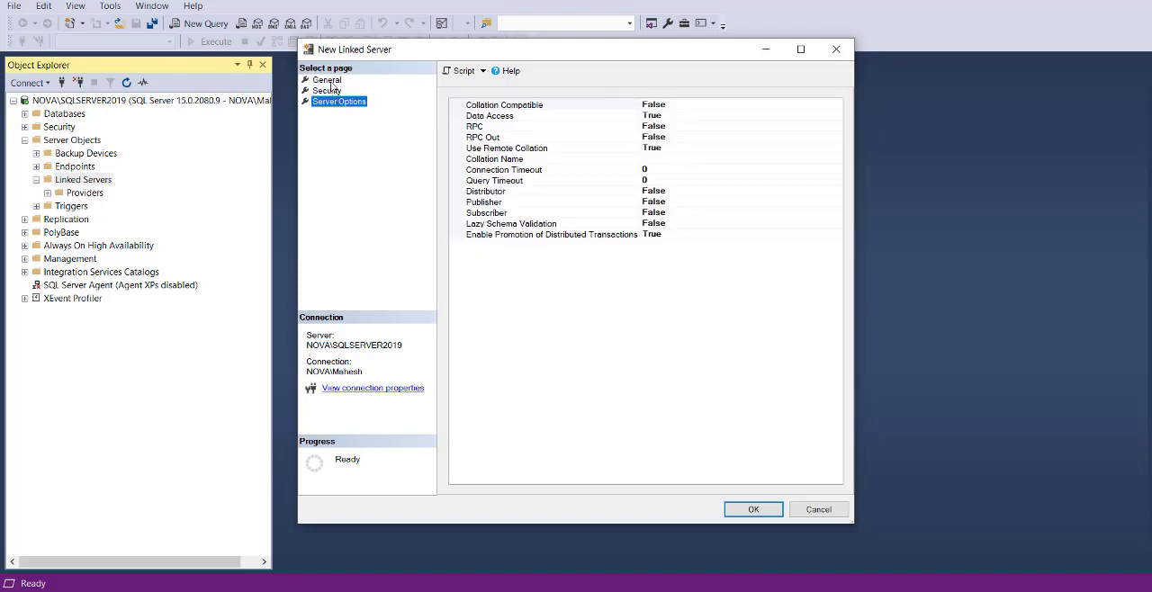
pyautogui.click(328, 81)
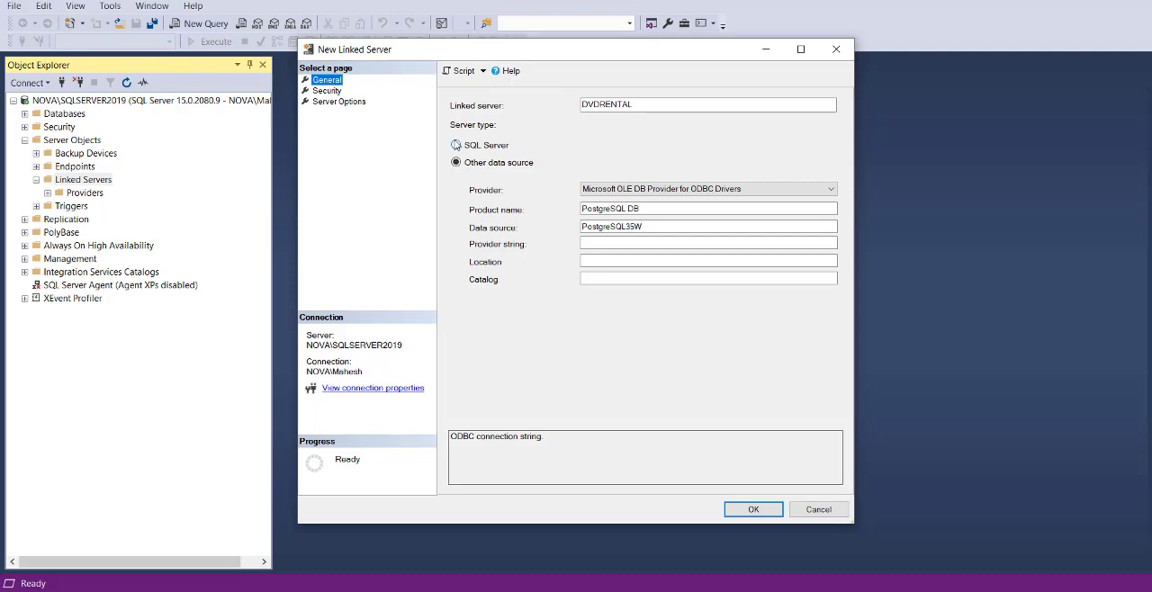
pyautogui.click(327, 93)
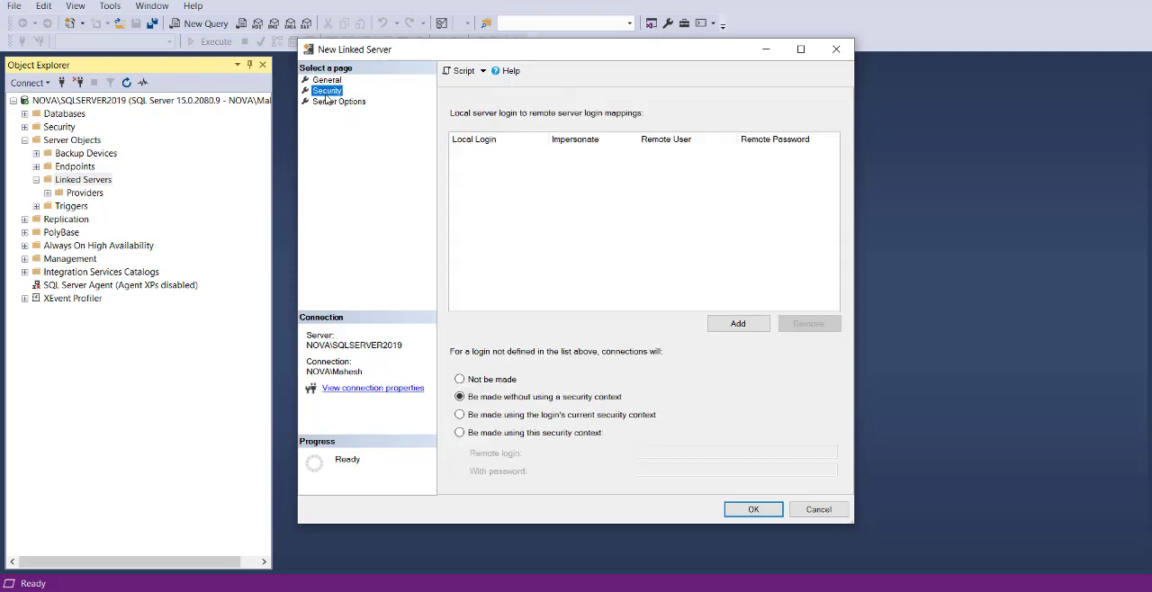
# - Make the linked server's connections use a specific security context with remote login postgres and its password, and create the linked server
pyautogui.click(460, 433)
pyautogui.click(677, 452)
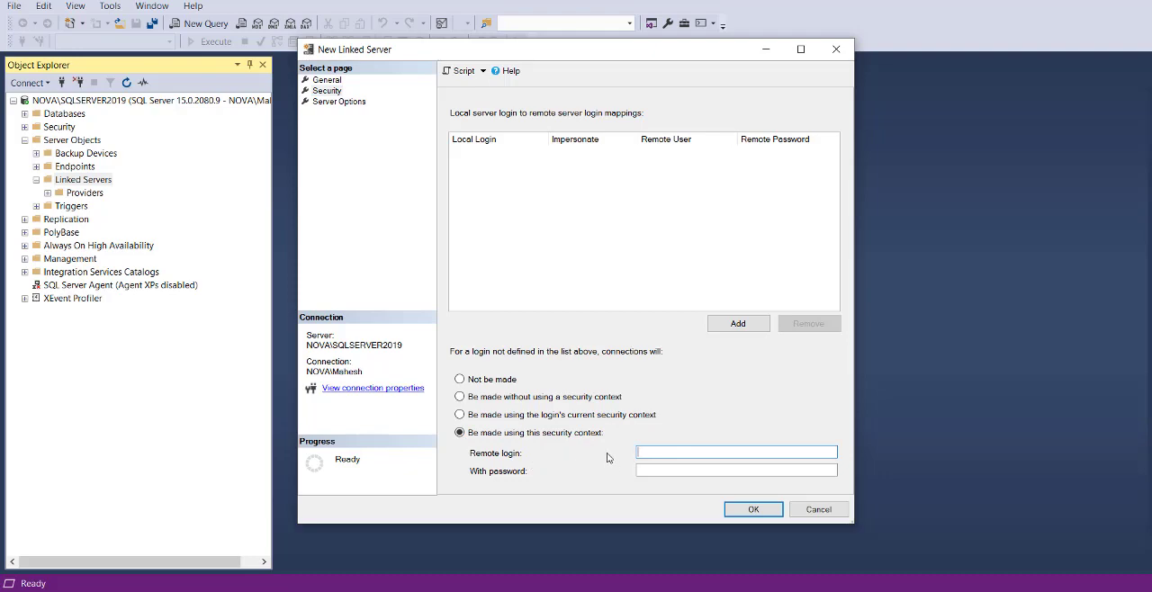
pyautogui.write('postgres')
pyautogui.press('Tab')
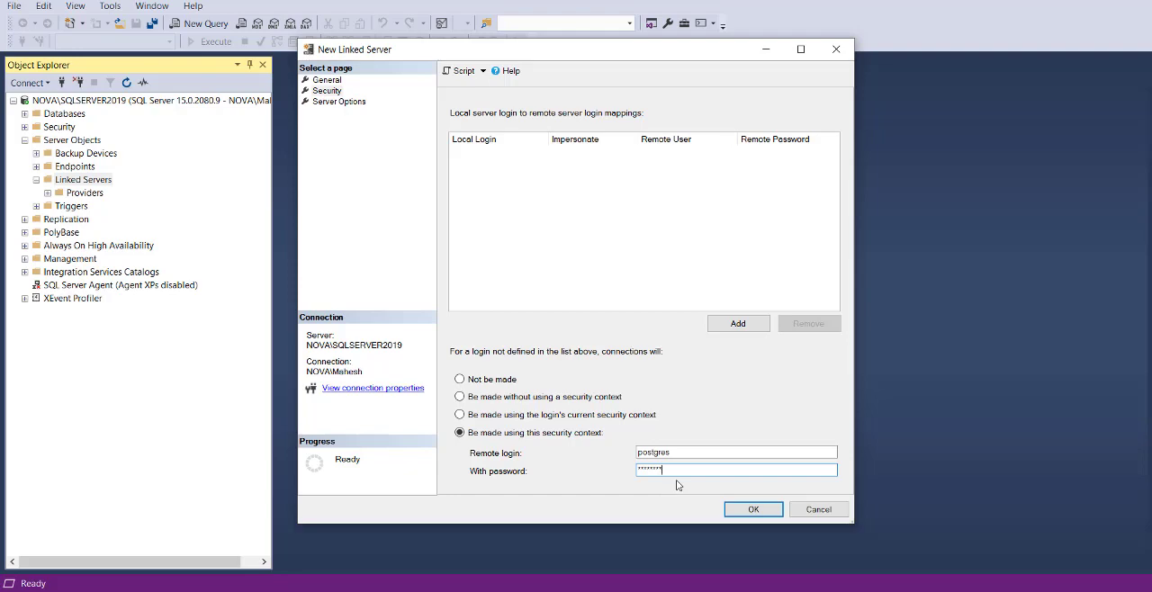
pyautogui.click(751, 511)
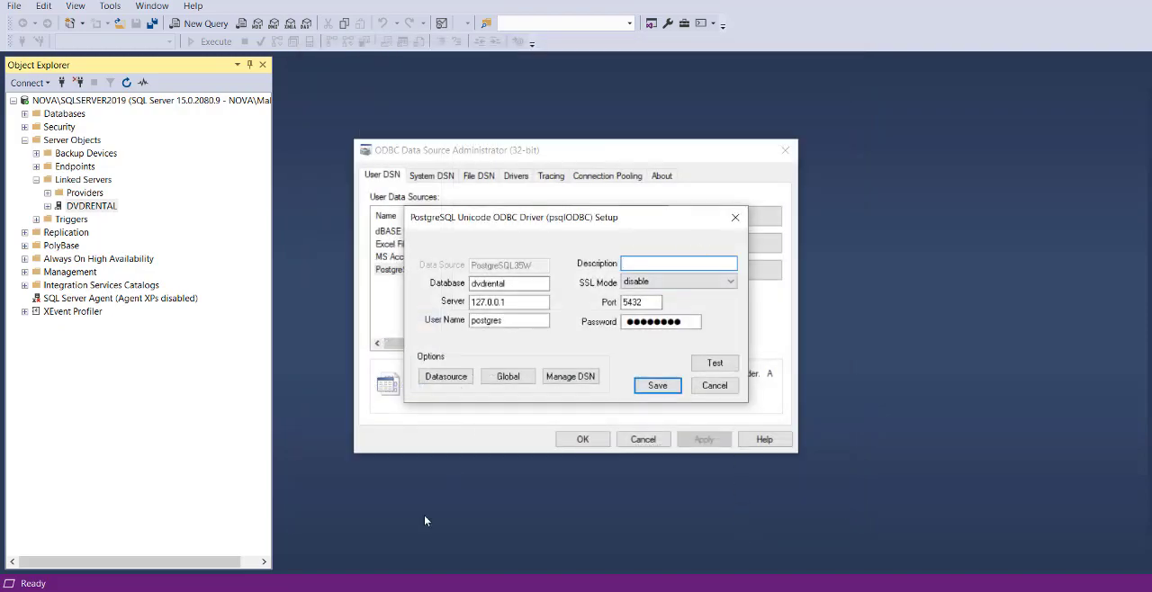
# - Dismiss the PostgreSQL driver setup and the 32-bit ODBC Data Source Administrator without saving changes
pyautogui.click(717, 386)
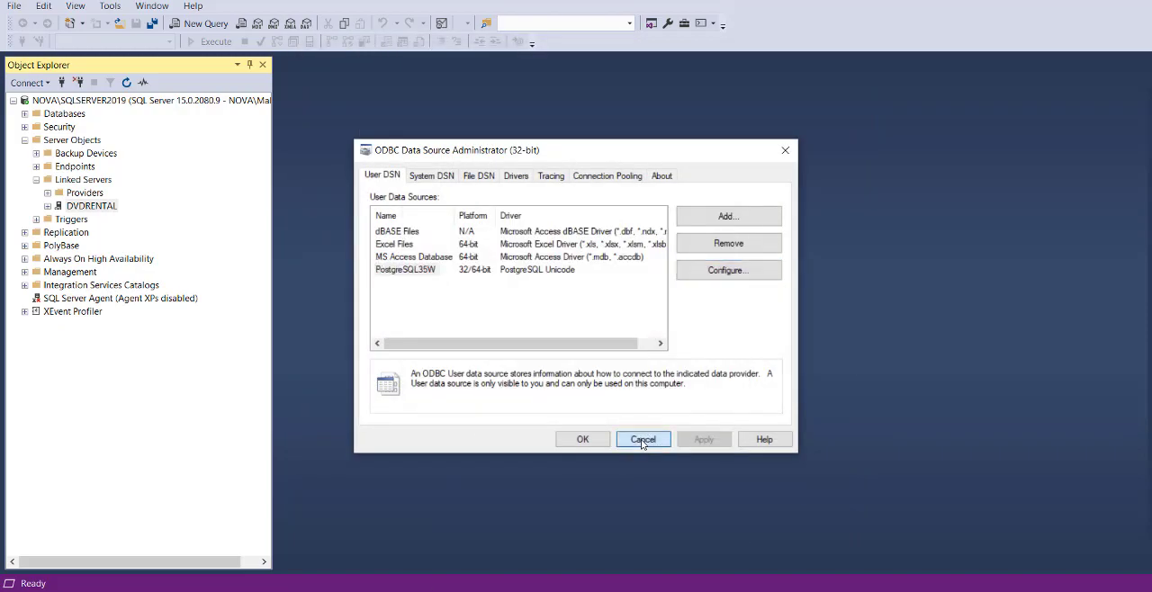
pyautogui.click(643, 439)
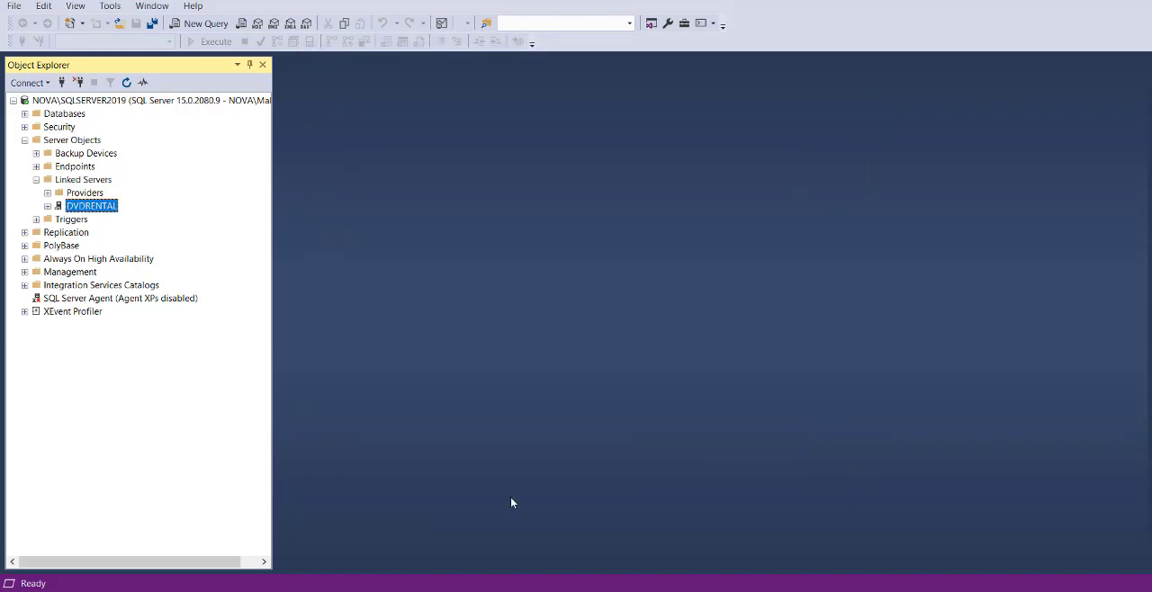
# - Test the connection of the DVDRENTAL linked server and expand it to show its contents
pyautogui.rightClick(94, 209)
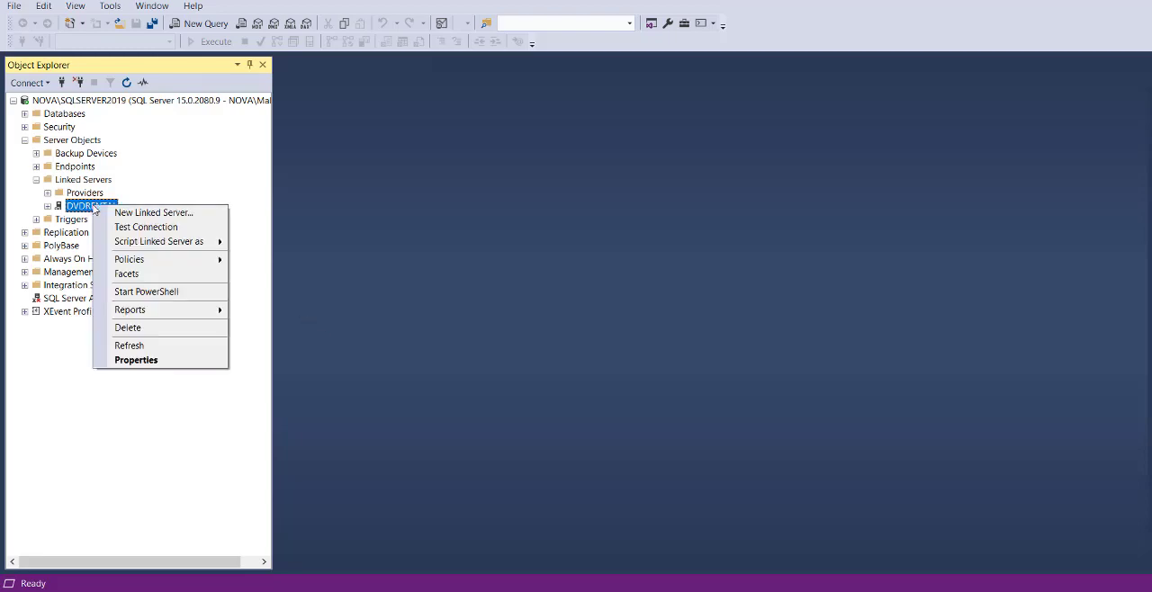
pyautogui.click(186, 227)
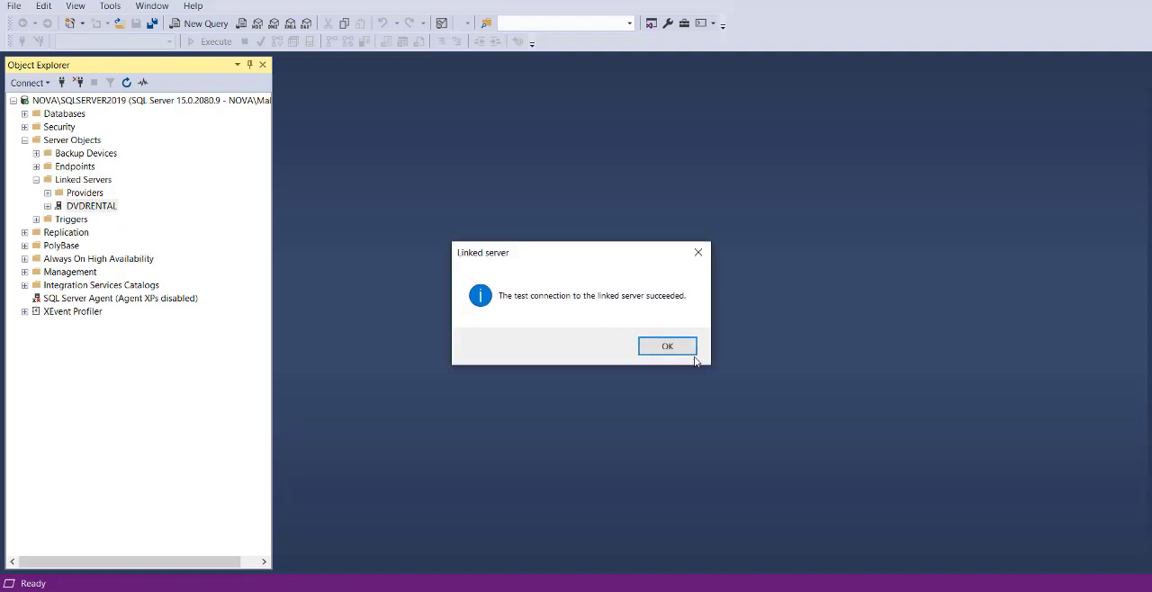
pyautogui.click(677, 347)
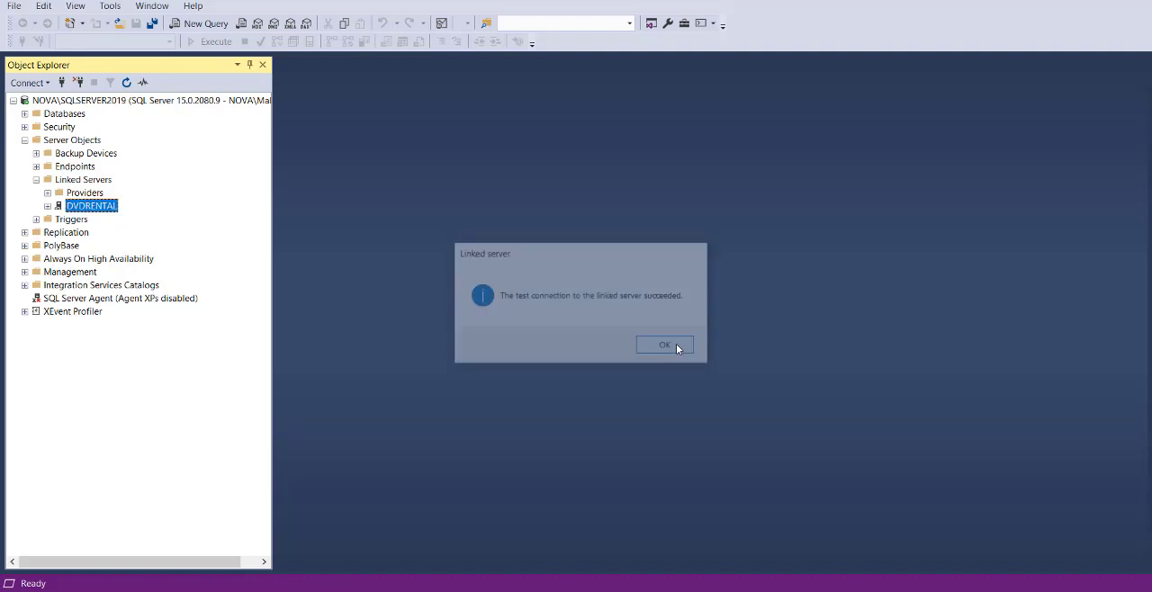
pyautogui.click(48, 206)
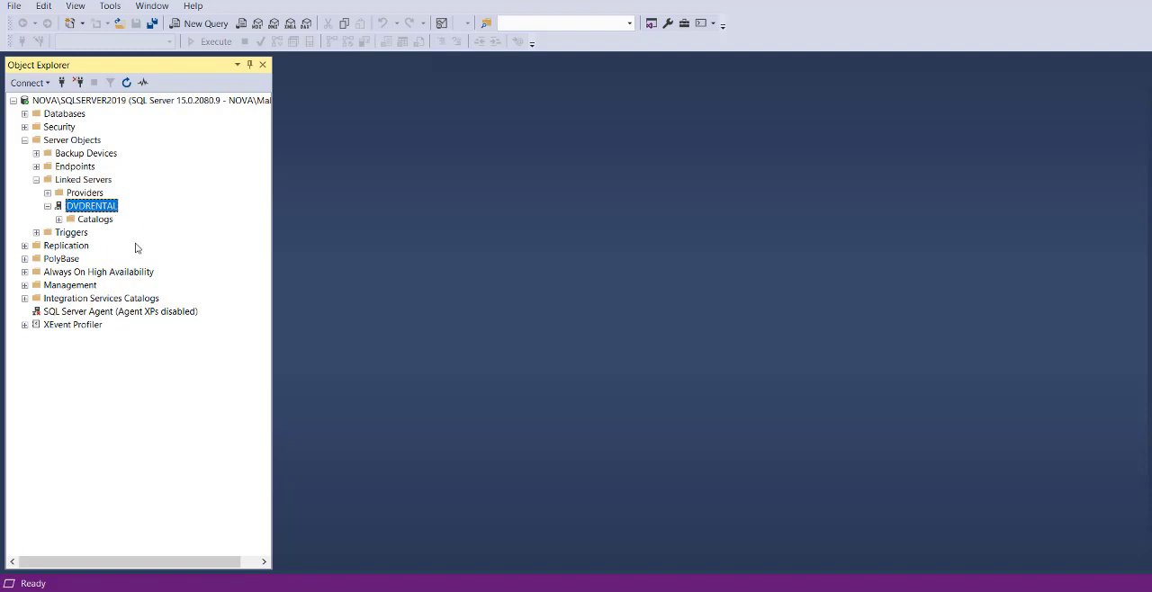